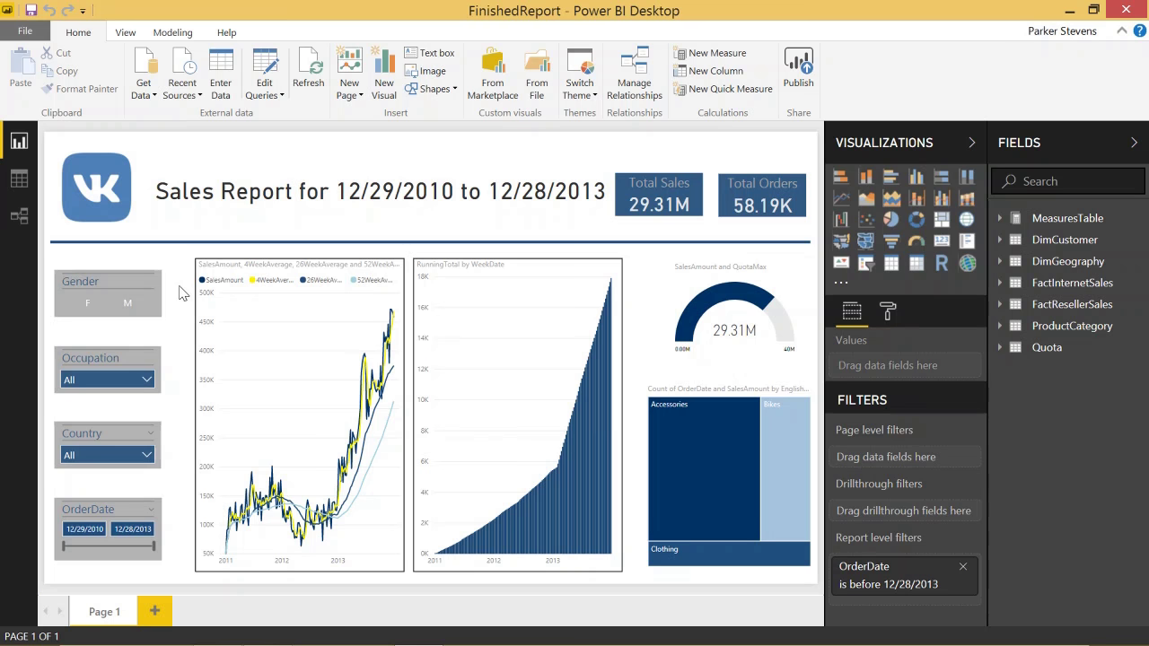
Switch the ribbon to the View tab for the FinishedReport sales dashboard
{"action": "left_click", "coordinate": [124, 33]}
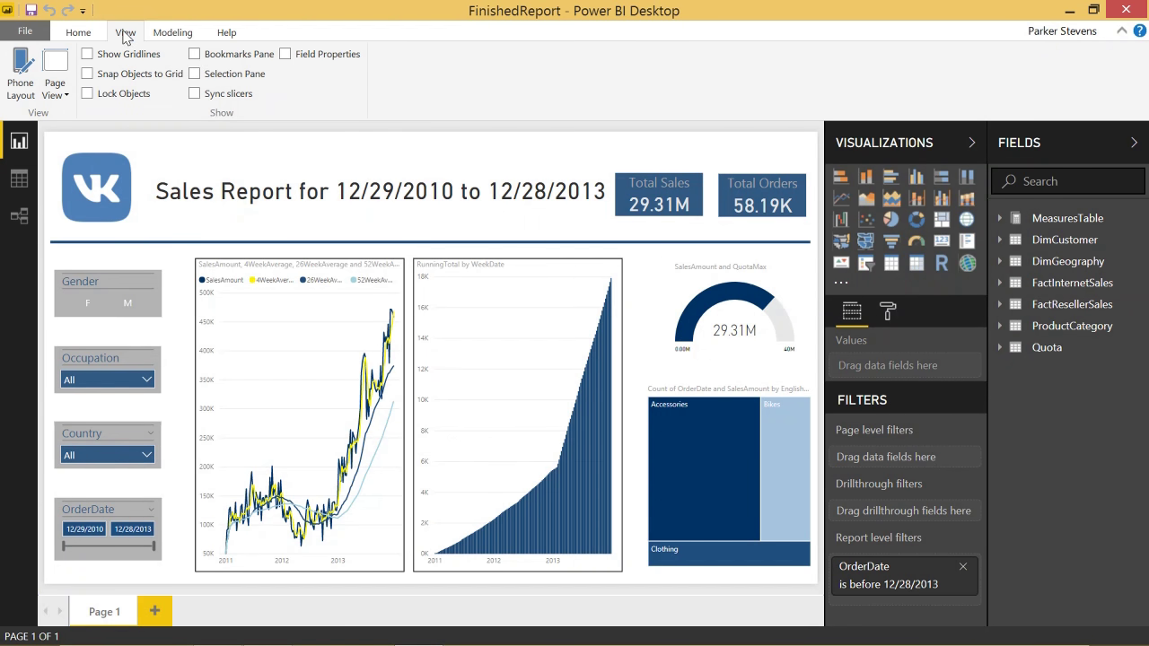
Turn on the Bookmarks pane and collapse the Visualizations pane
{"action": "left_click", "coordinate": [195, 55]}
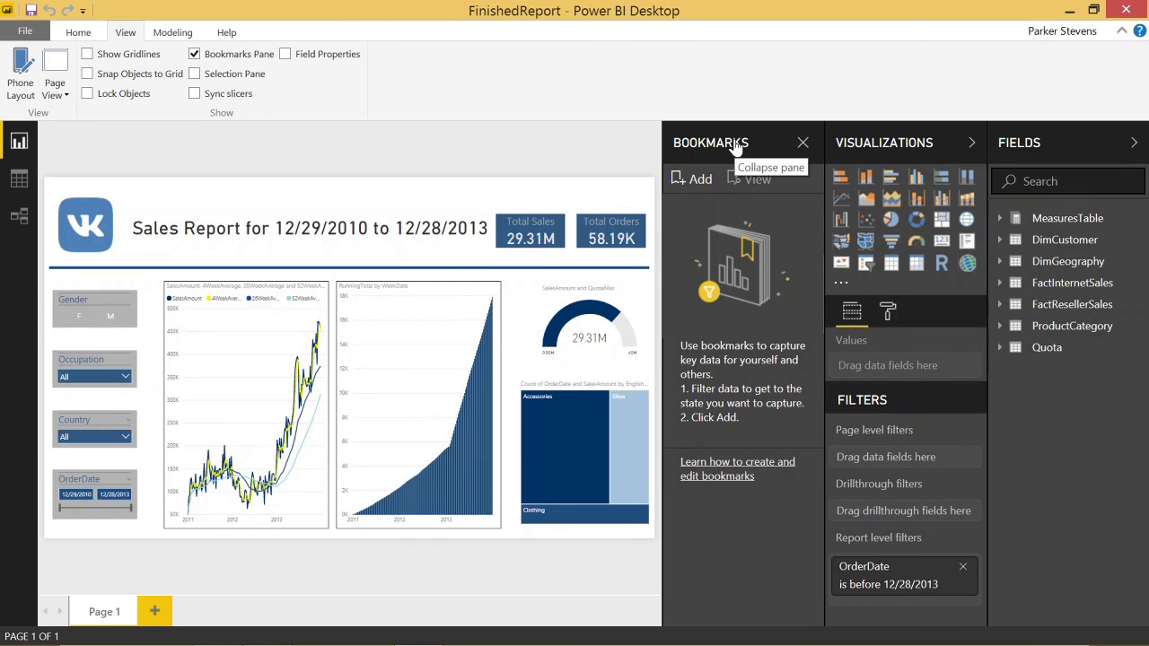
{"action": "left_click", "coordinate": [972, 143]}
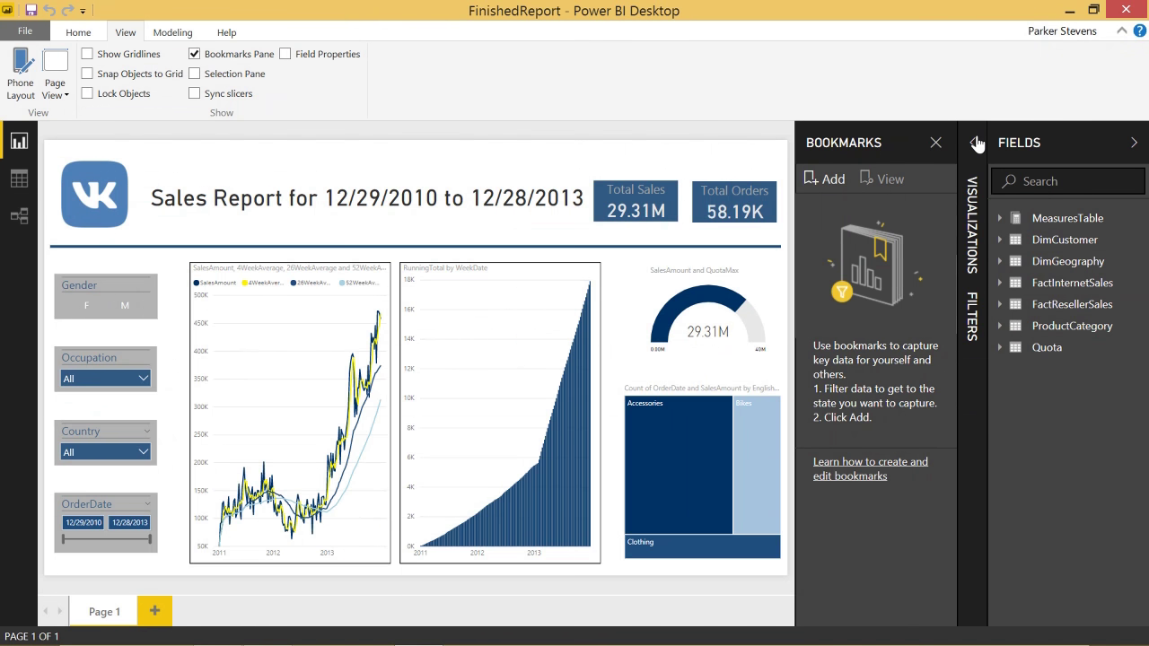
Add a bookmark of the unfiltered report and rename it Home
{"action": "left_click", "coordinate": [833, 179]}
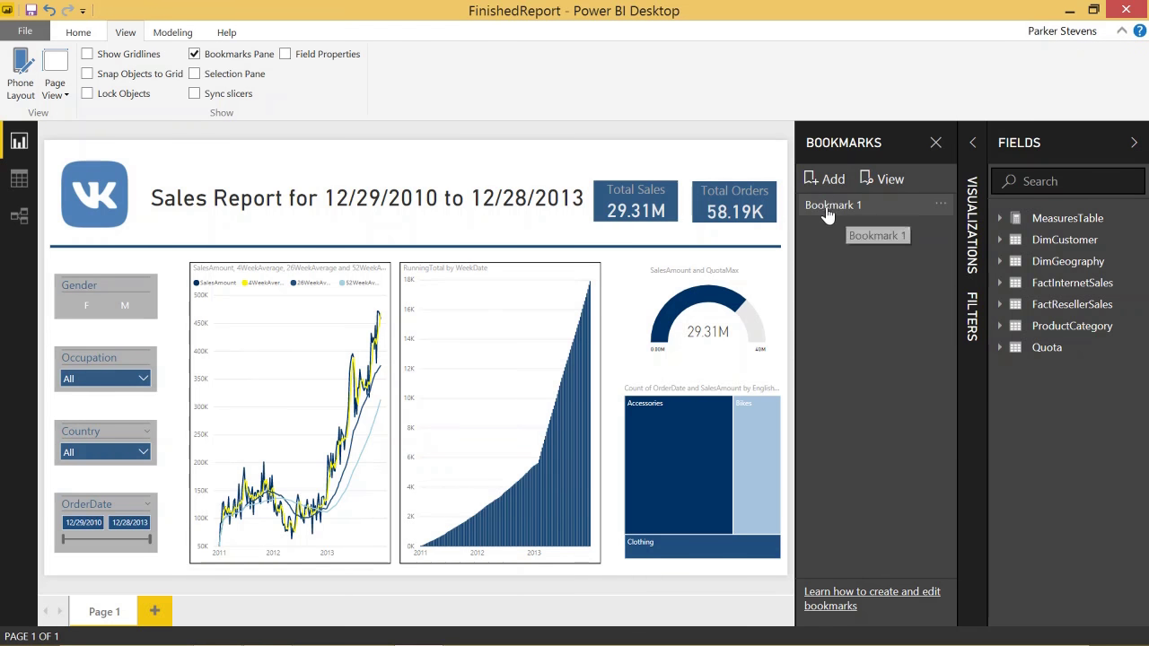
{"action": "left_click", "coordinate": [941, 205]}
{"action": "left_click", "coordinate": [986, 241]}
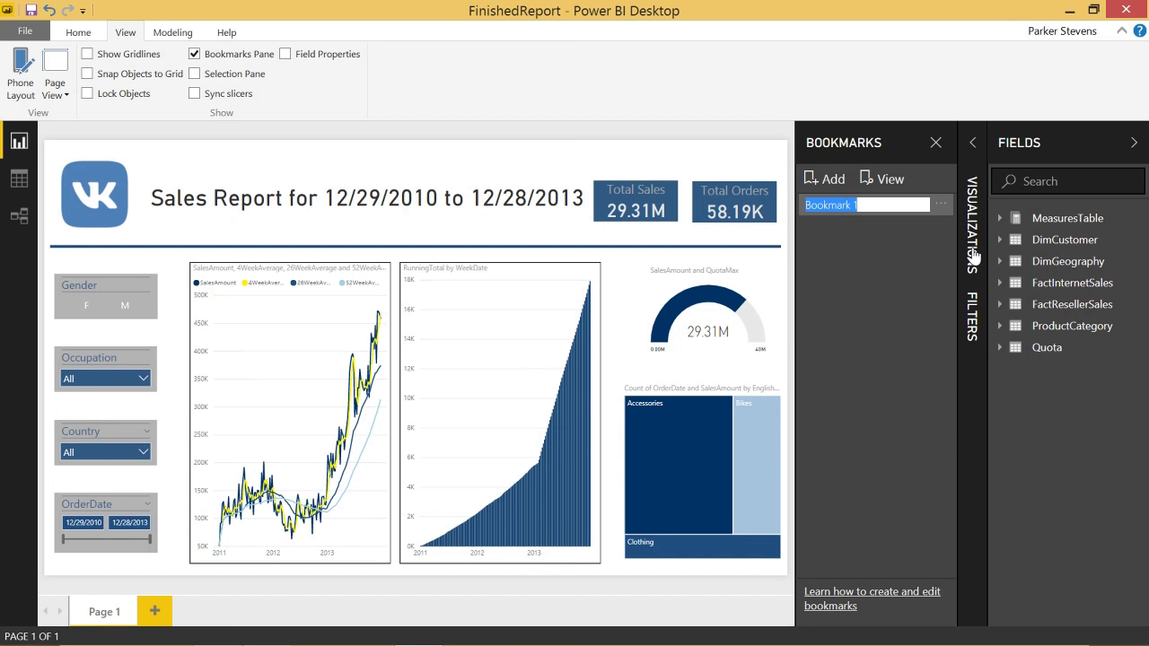
{"action": "type", "text": "Home"}
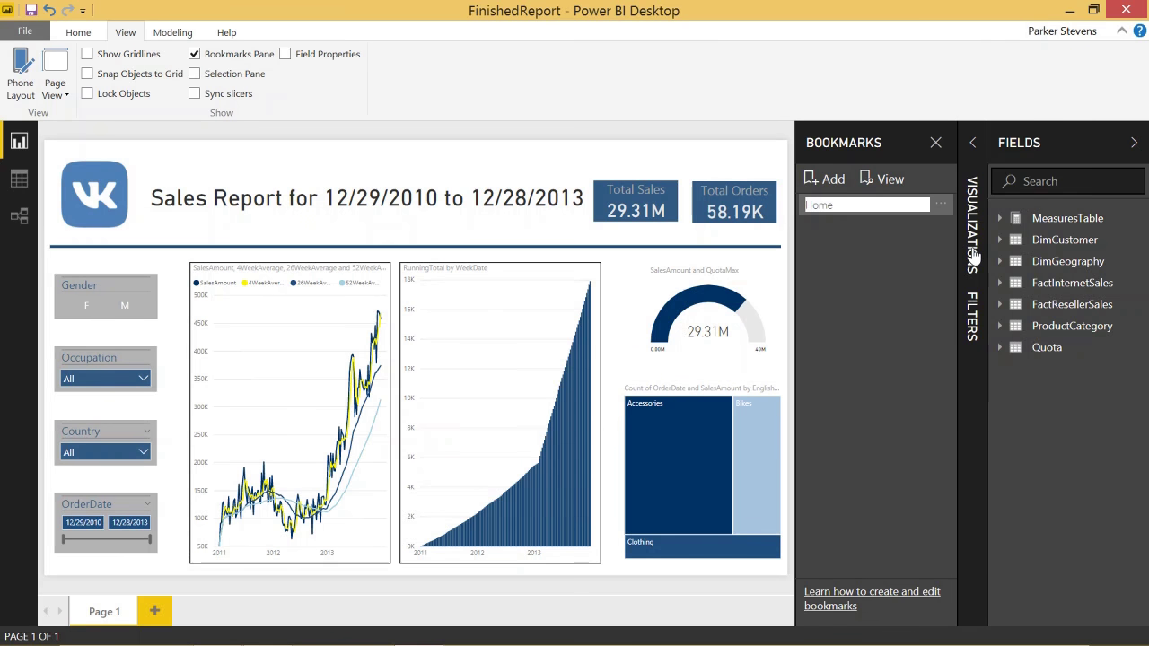
{"action": "key", "text": "Return"}
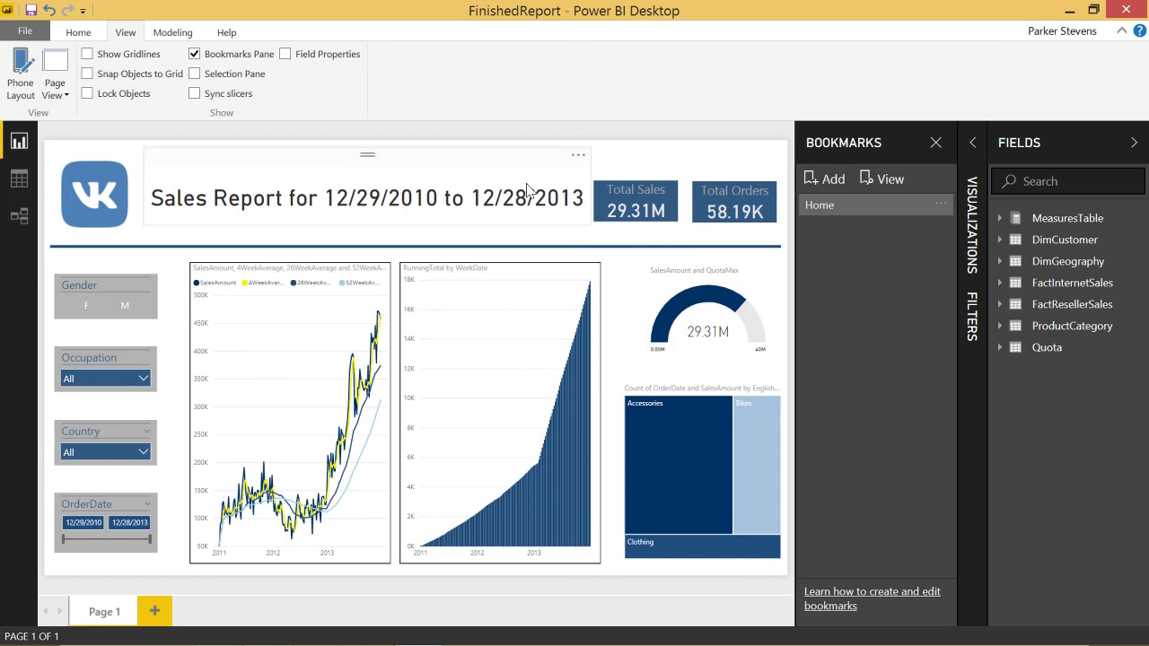
Filter to male customers with order dates from 5/31/2012, and expand the Country list
{"action": "left_click", "coordinate": [125, 306]}
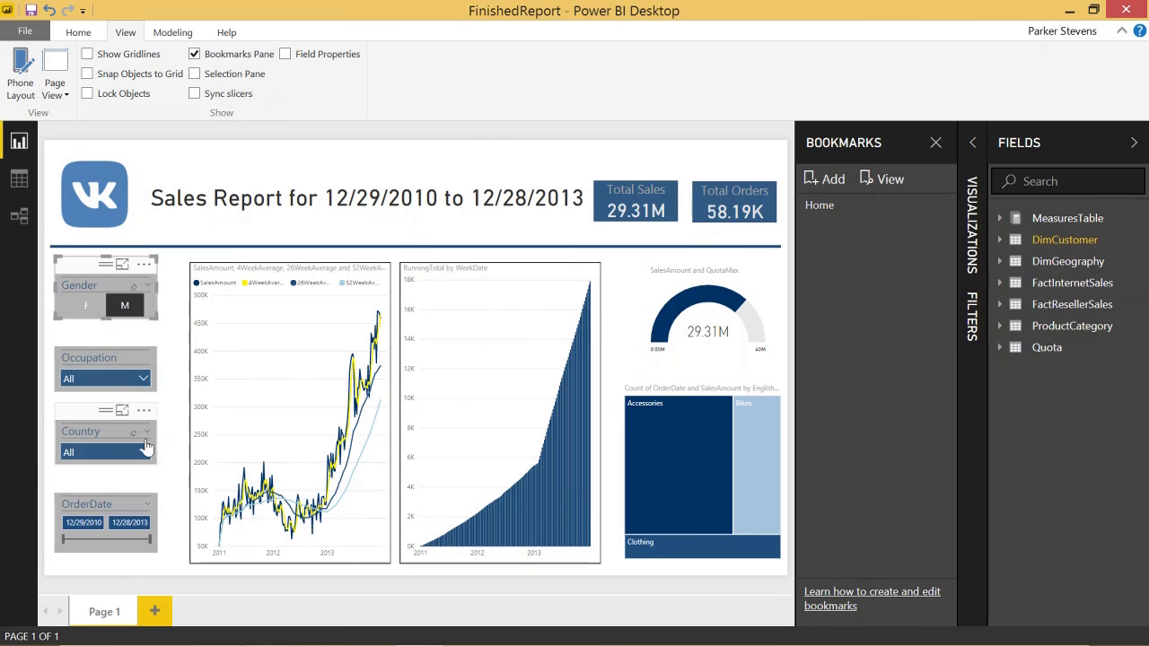
{"action": "left_click_drag", "start_coordinate": [63, 539], "coordinate": [105, 539]}
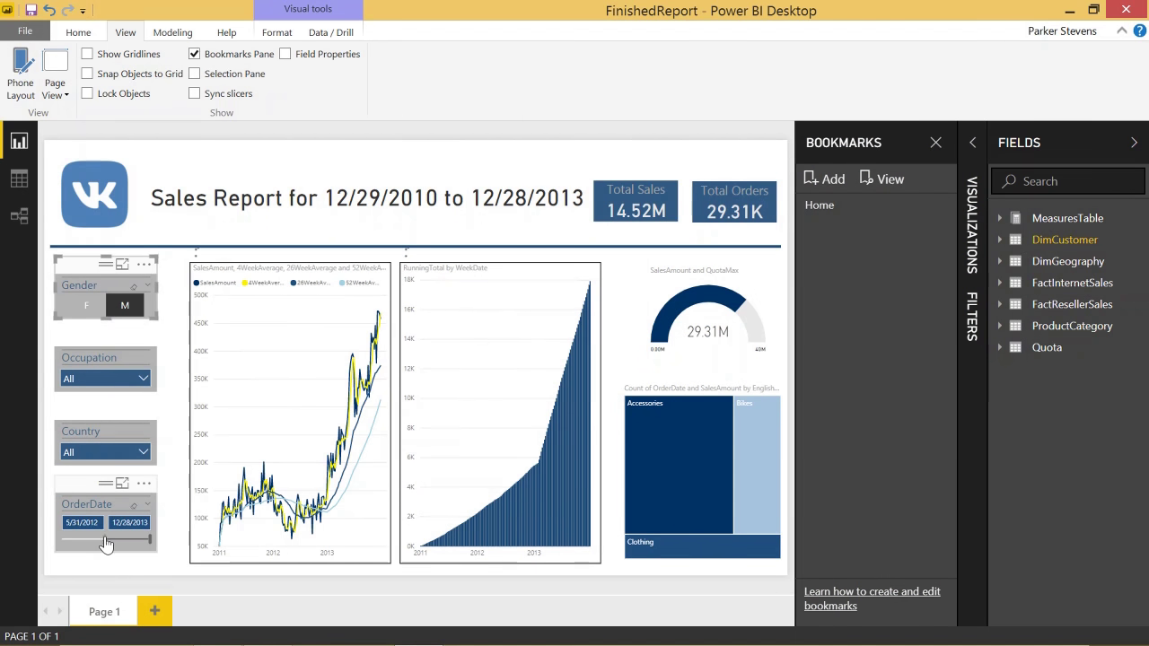
{"action": "left_click", "coordinate": [141, 452]}
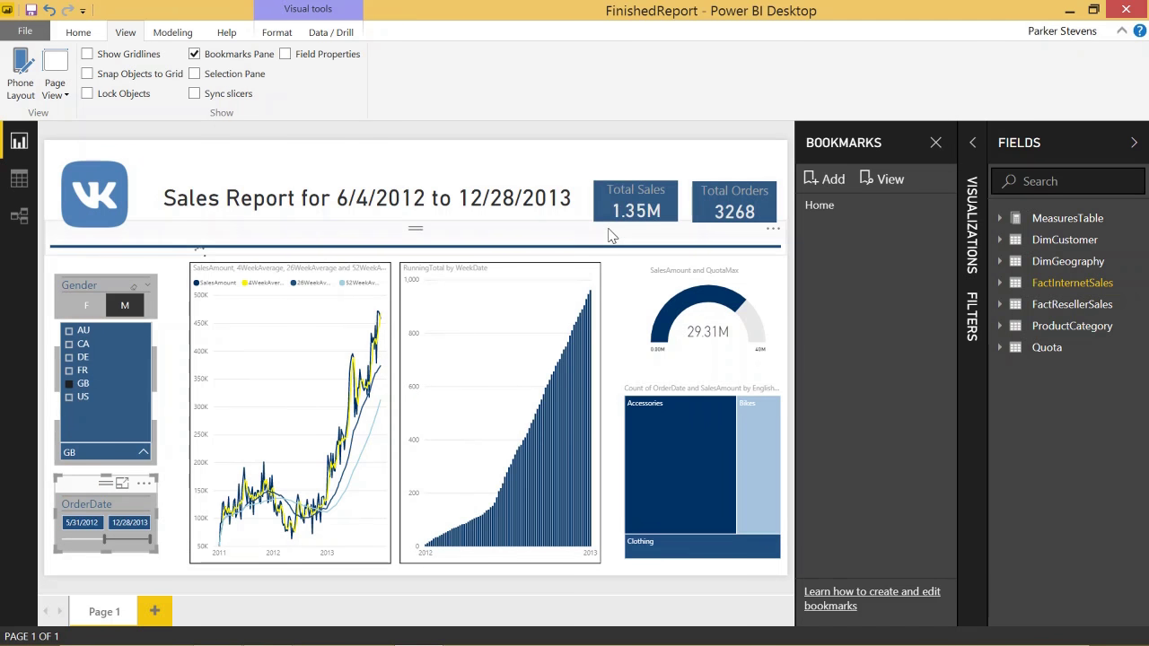
Reset to the Home bookmark, then filter to male customers in the Clerical occupation
{"action": "left_click", "coordinate": [819, 206]}
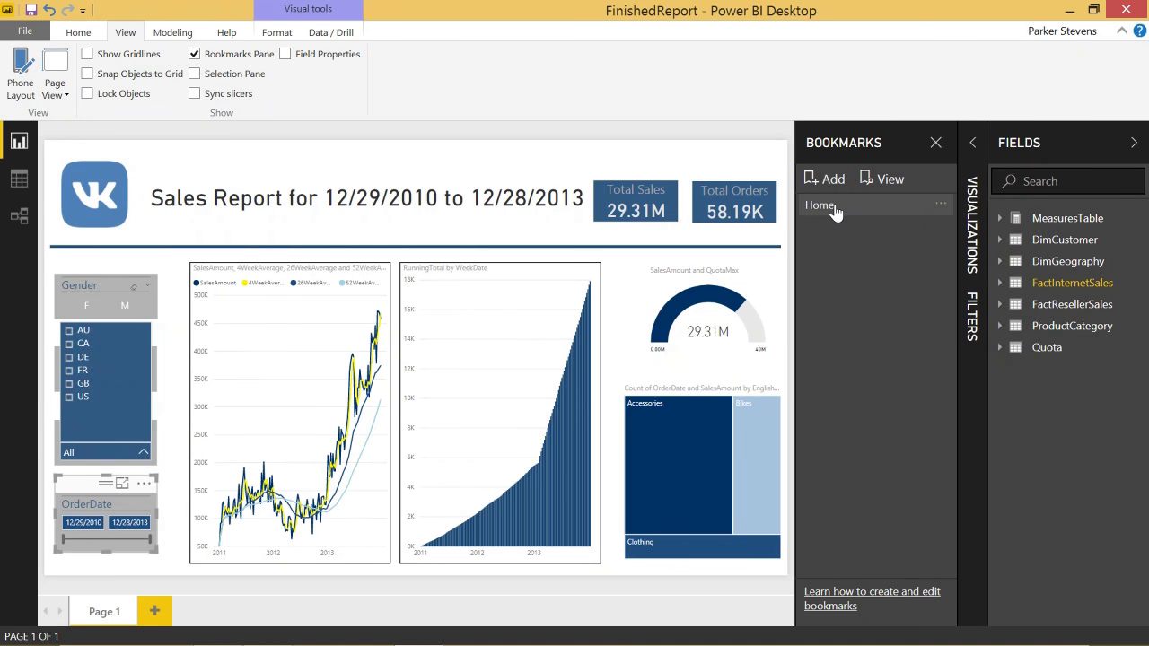
{"action": "left_click", "coordinate": [143, 453]}
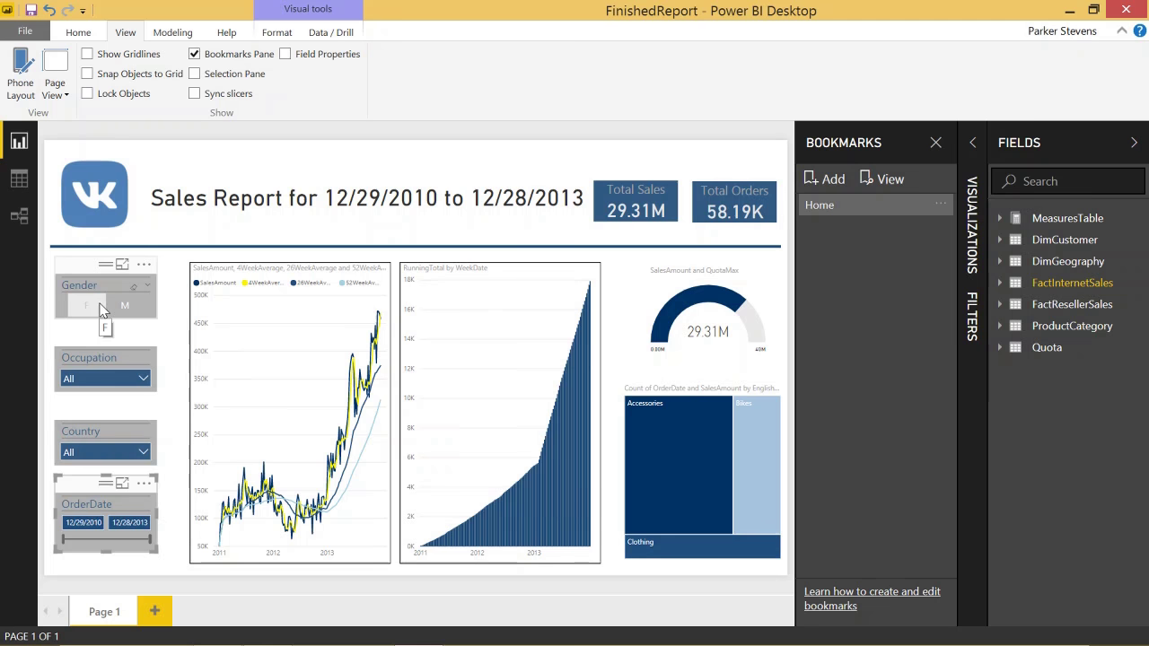
{"action": "left_click", "coordinate": [124, 305]}
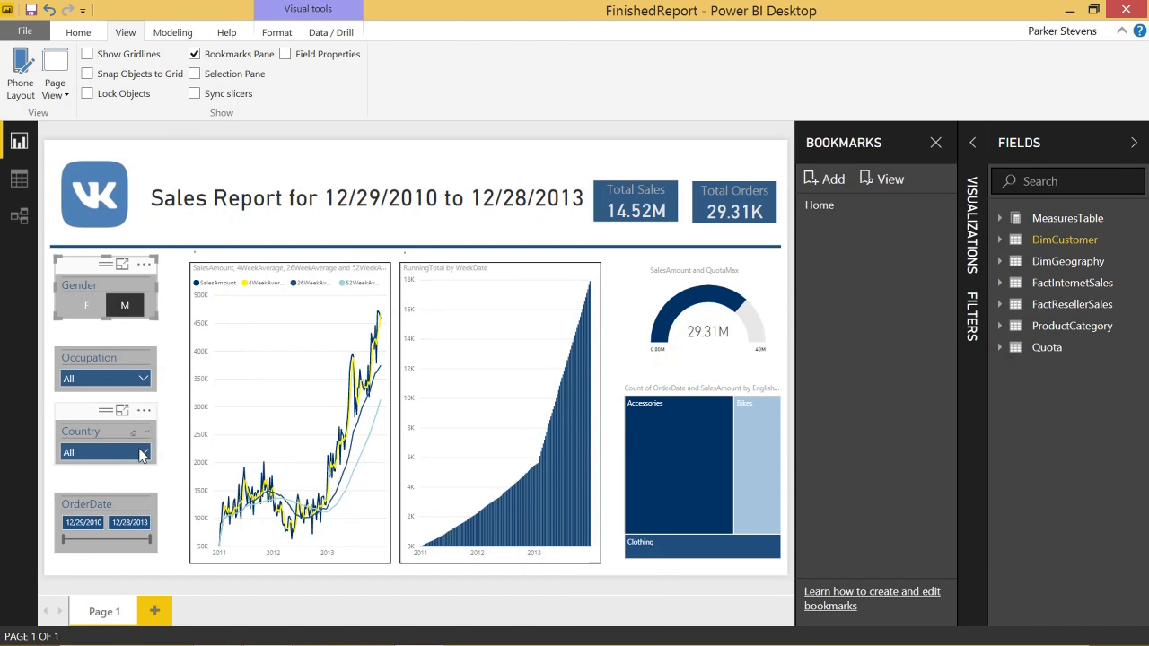
{"action": "left_click", "coordinate": [130, 378]}
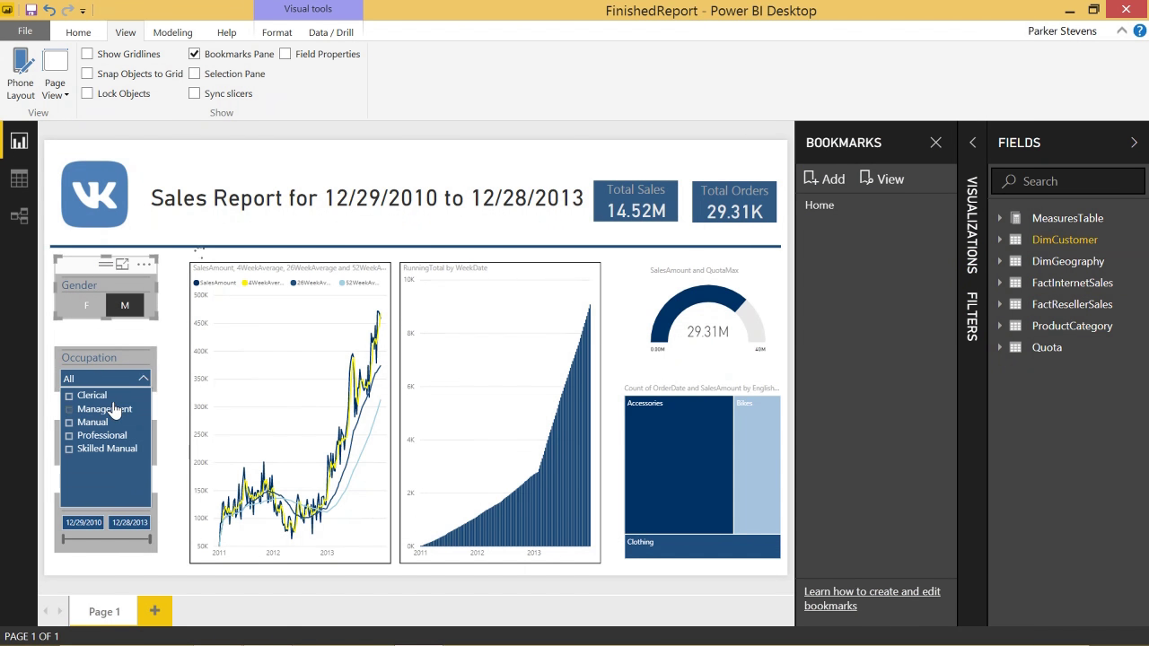
{"action": "left_click", "coordinate": [90, 396]}
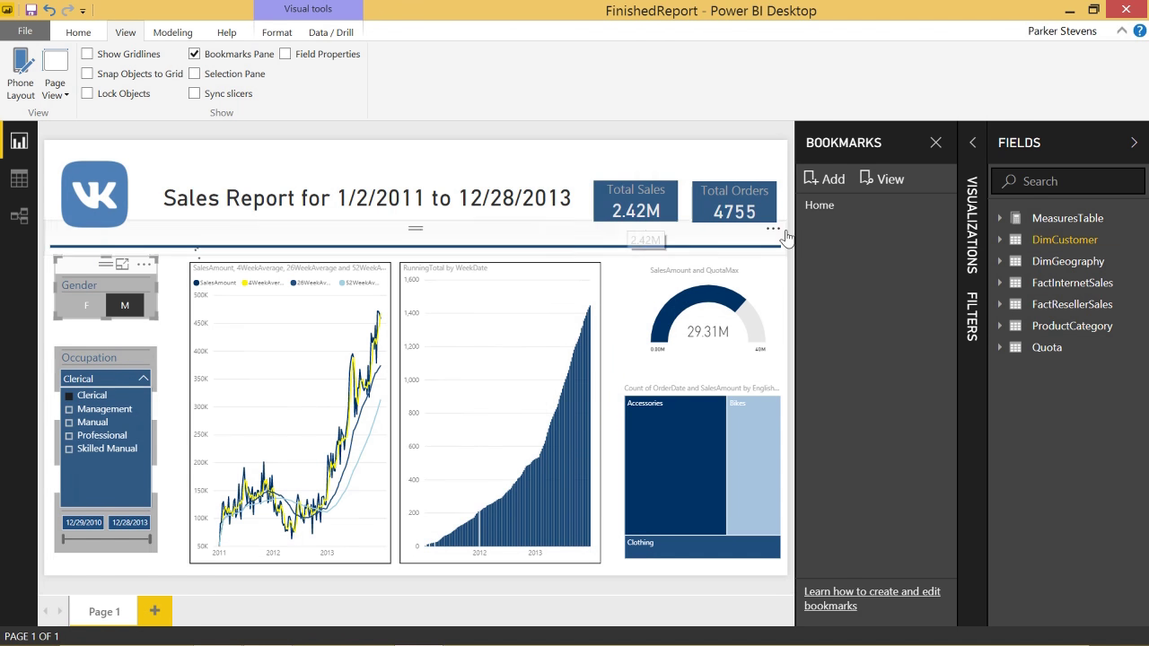
Add a new bookmark for this view and rename it Male-Clerical
{"action": "left_click", "coordinate": [812, 179]}
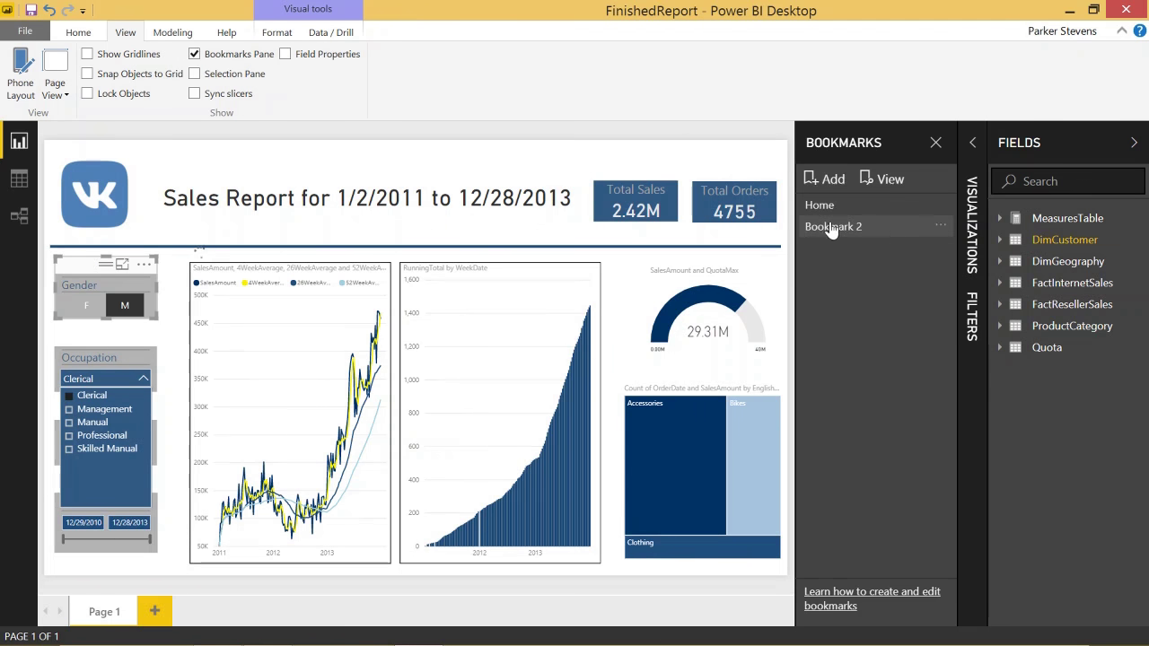
{"action": "left_click", "coordinate": [938, 227]}
{"action": "left_click", "coordinate": [952, 260]}
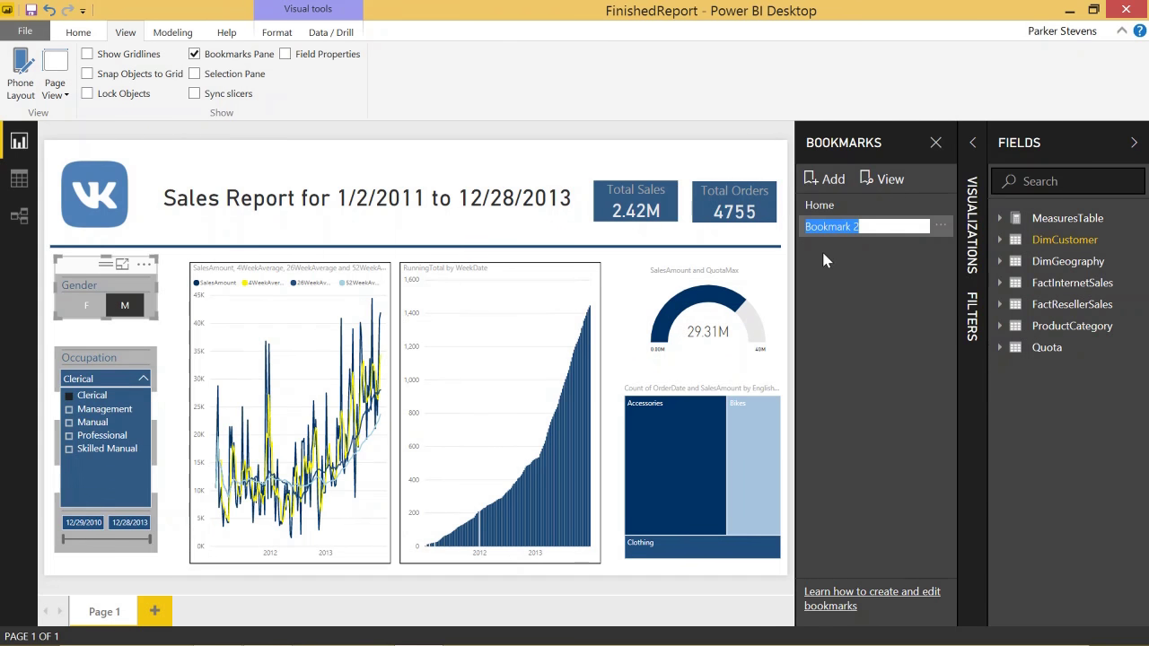
{"action": "type", "text": "Male-Cle"}
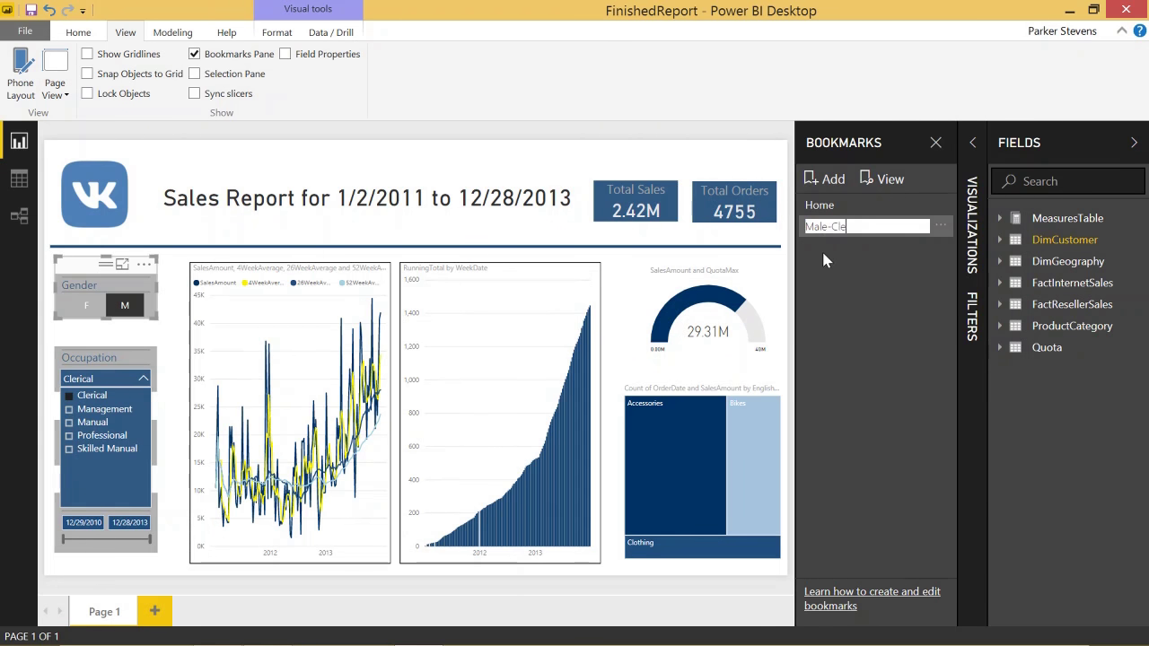
{"action": "type", "text": "rical"}
{"action": "key", "text": "Return"}
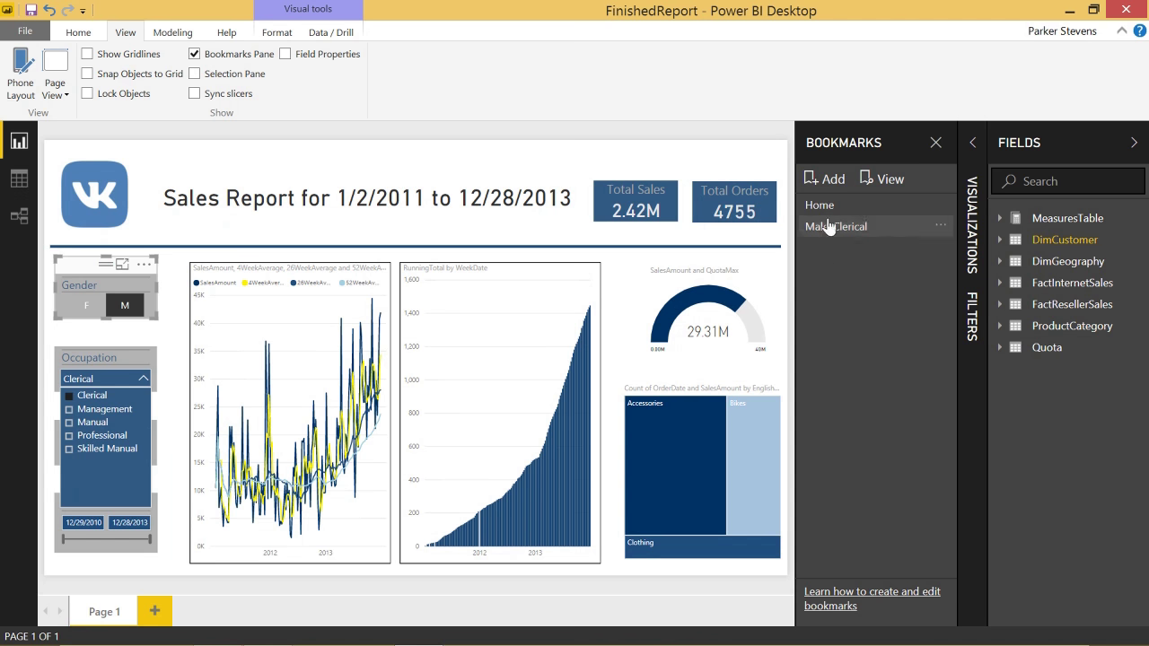
Apply the Home, Male-Clerical, then Home bookmarks to test them
{"action": "left_click", "coordinate": [818, 206]}
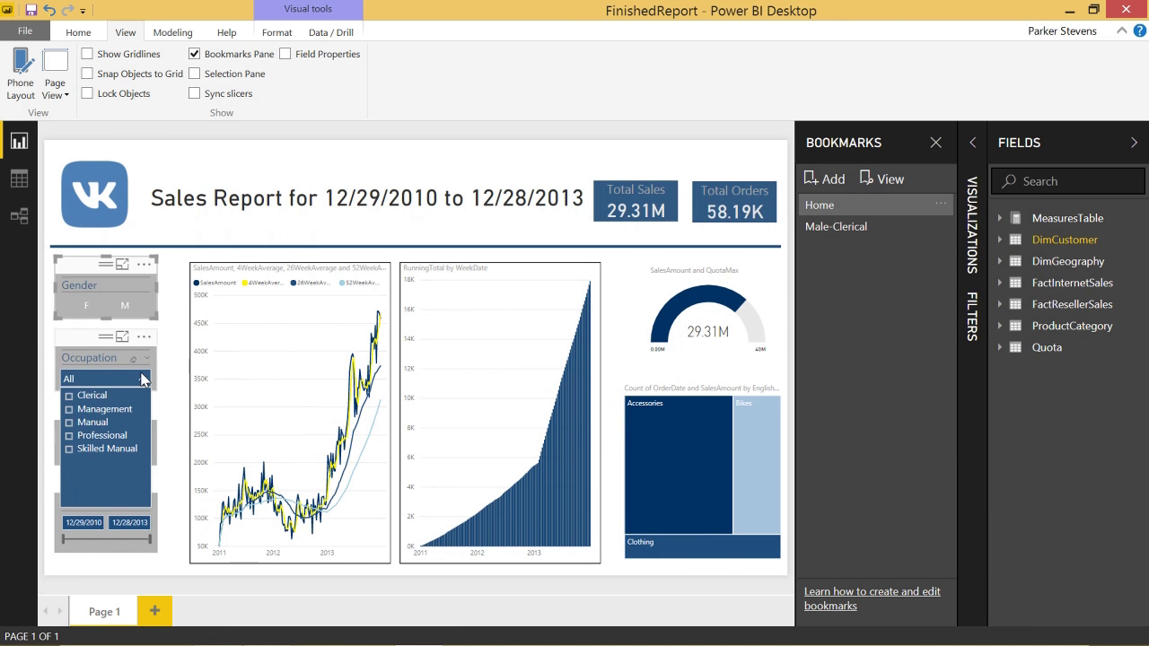
{"action": "left_click", "coordinate": [867, 227]}
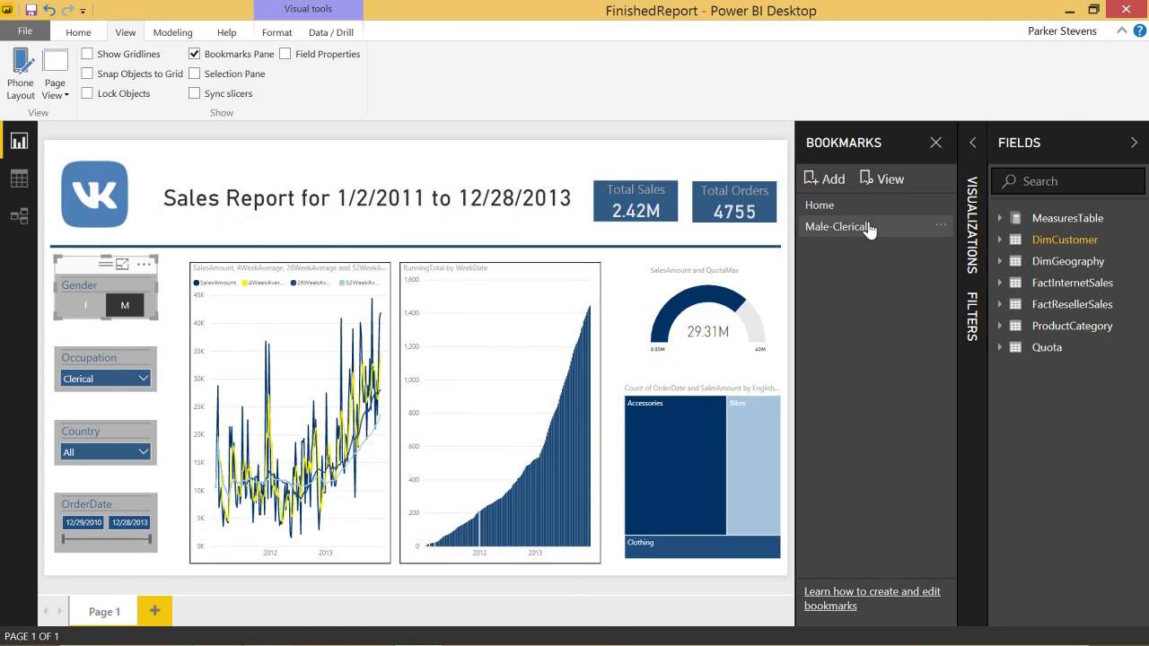
{"action": "left_click", "coordinate": [859, 214]}
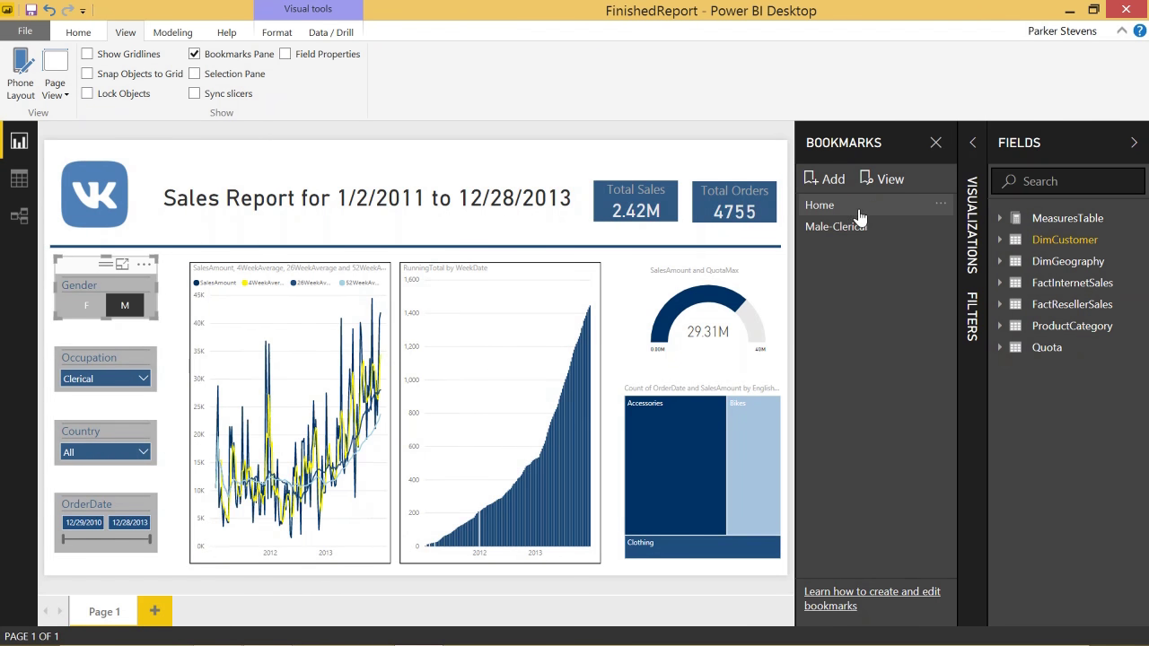
Filter the report to AU with order dates starting 1/16/2012
{"action": "left_click", "coordinate": [139, 453]}
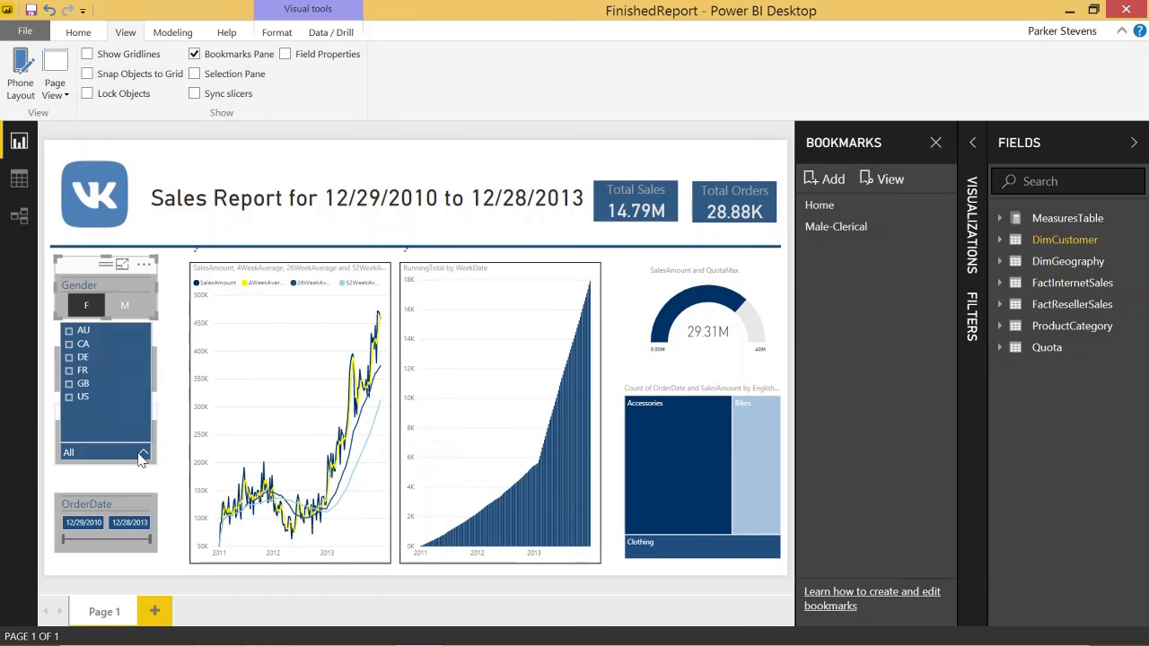
{"action": "left_click", "coordinate": [82, 334]}
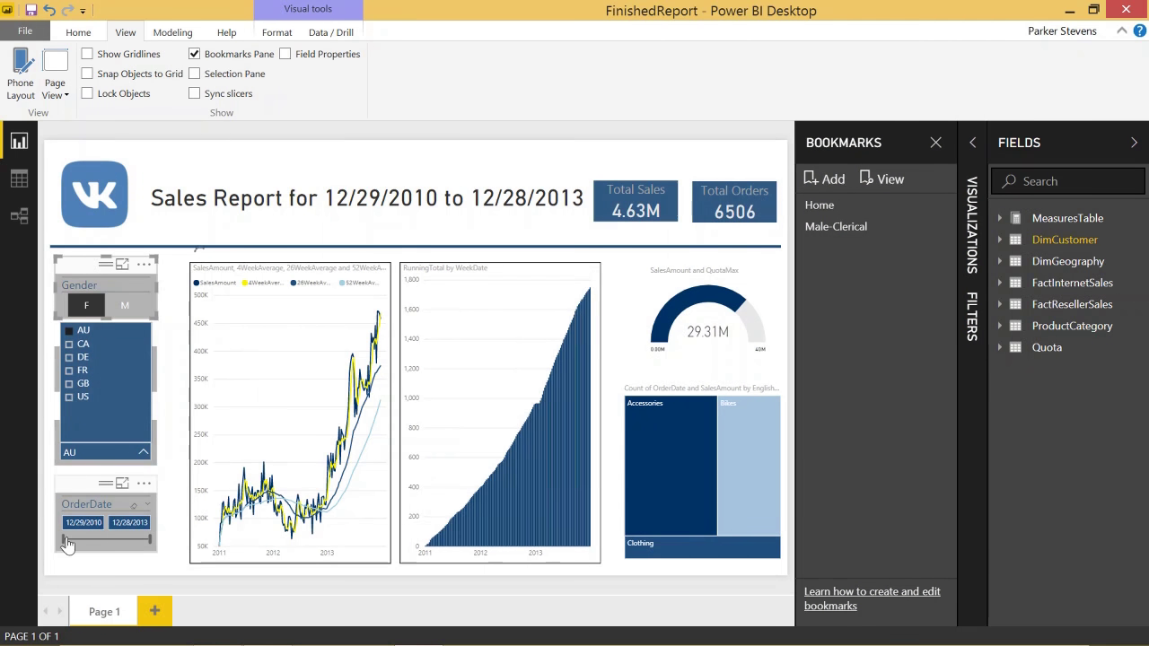
{"action": "left_click_drag", "start_coordinate": [68, 543], "coordinate": [136, 539]}
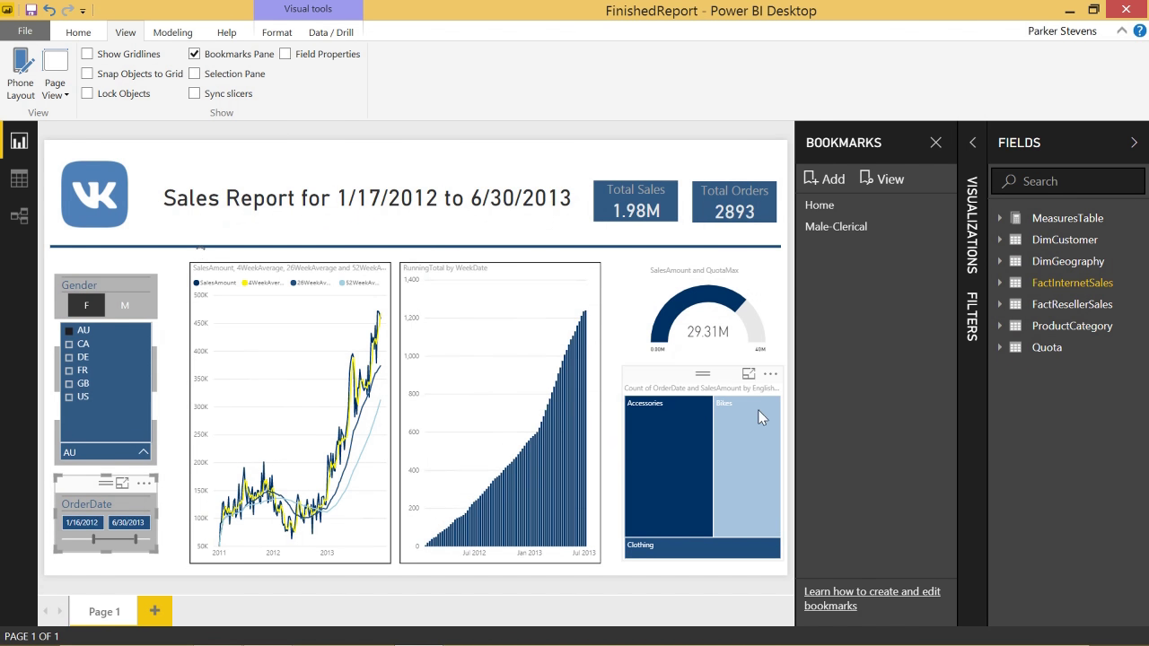
{"action": "mouse_move", "coordinate": [761, 413]}
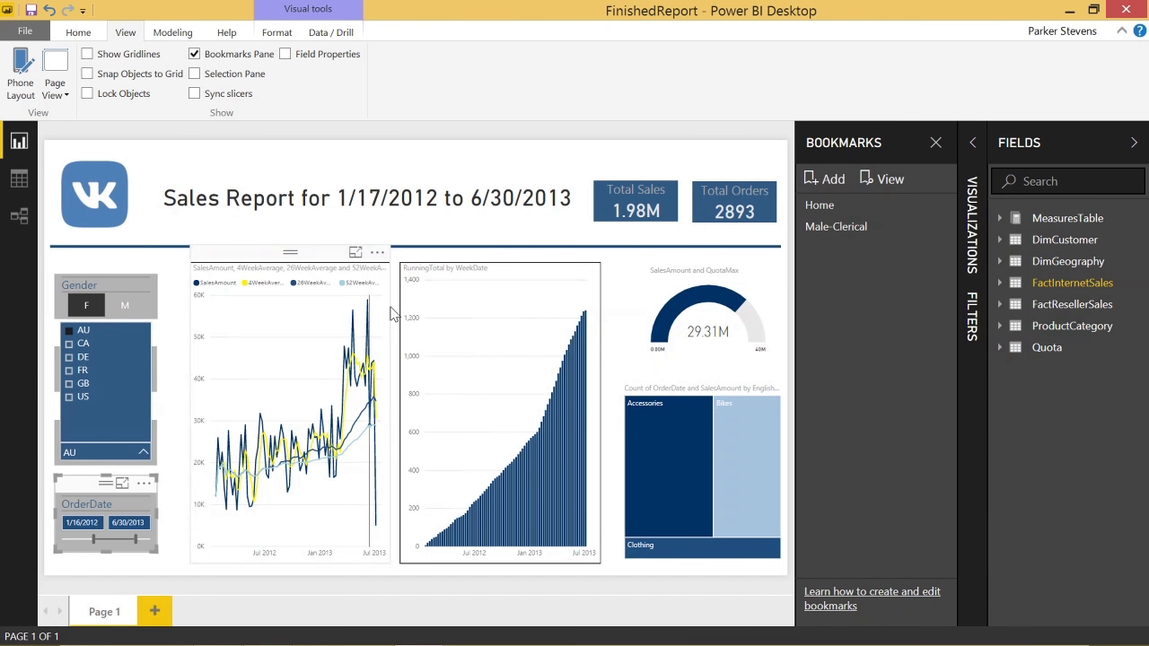
Add a bookmark of the female AU view and rename it Cool Insight
{"action": "left_click", "coordinate": [833, 180]}
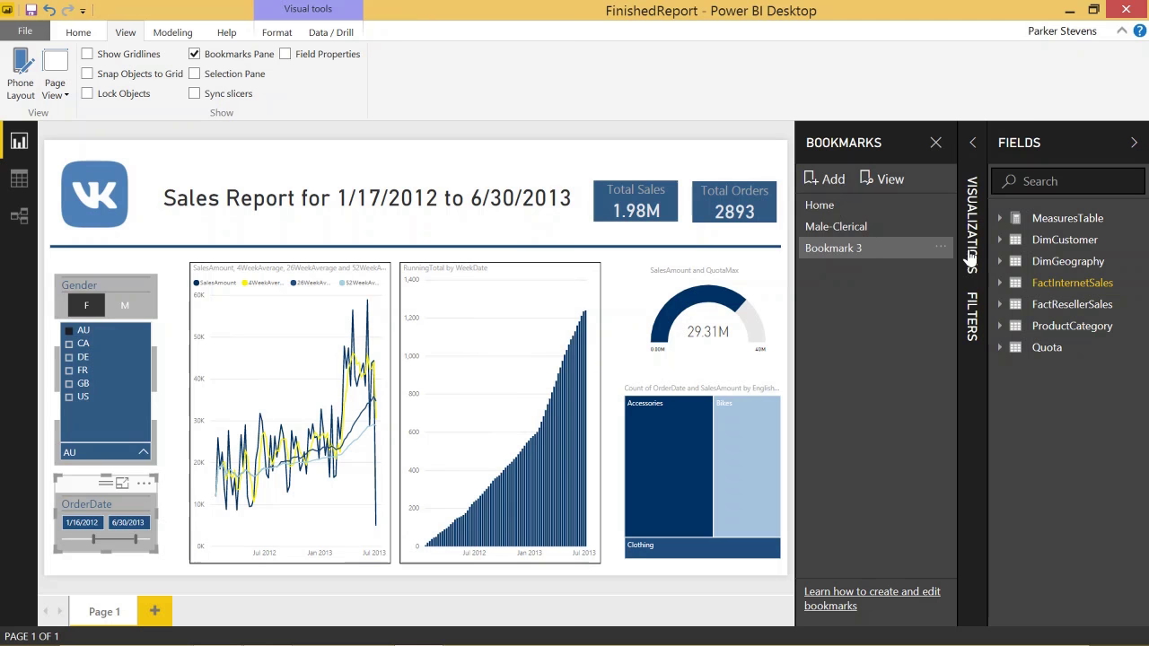
{"action": "left_click", "coordinate": [940, 248]}
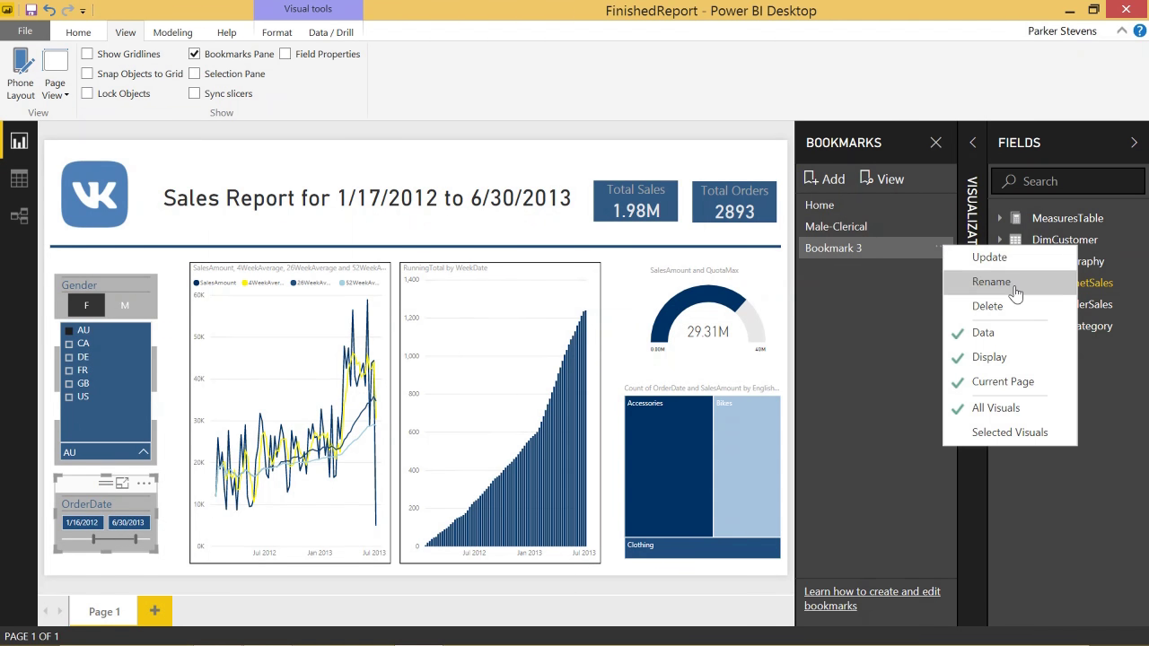
{"action": "left_click", "coordinate": [1012, 287]}
{"action": "type", "text": "Cool Insight"}
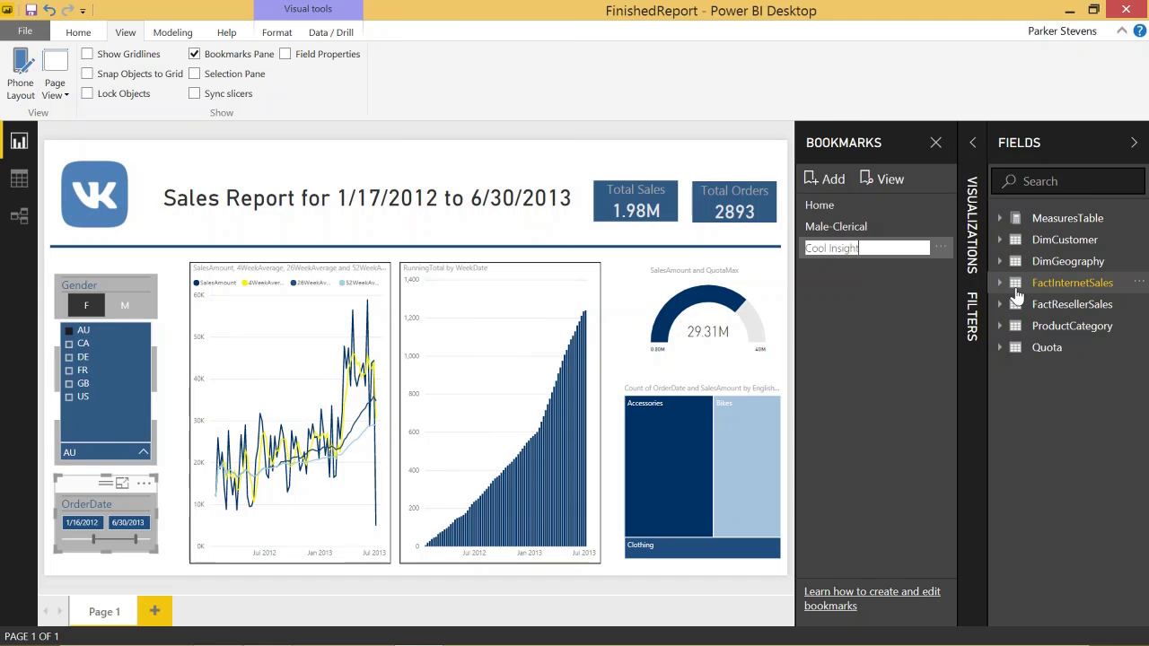
{"action": "key", "text": "Return"}
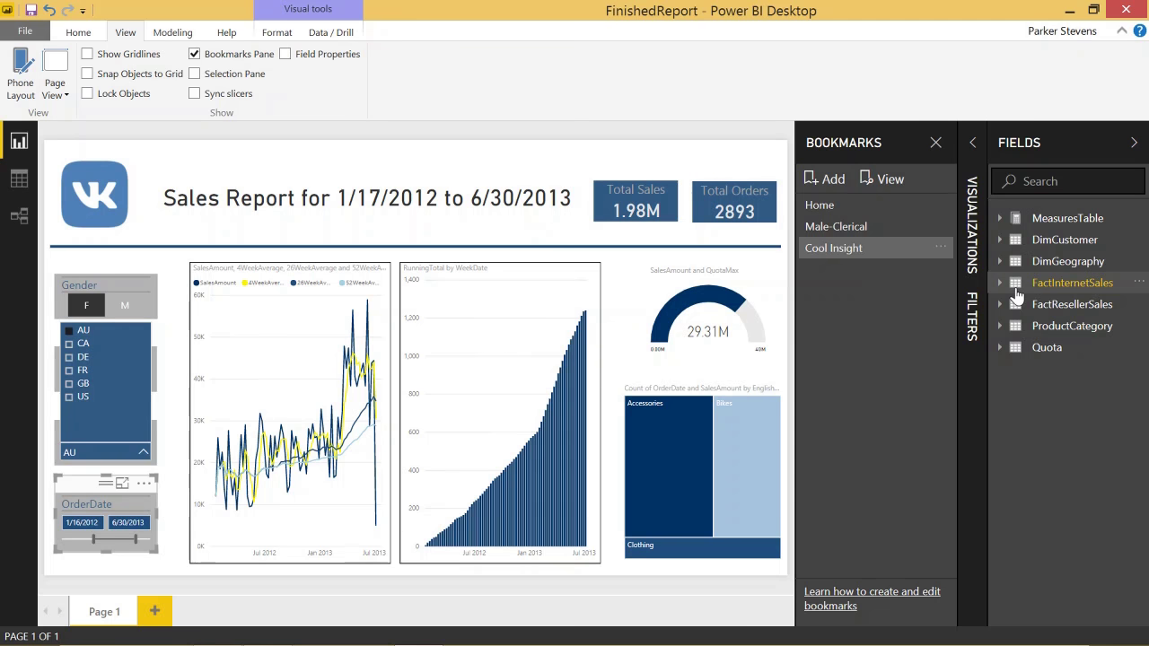
Check the Male-Clerical and Cool Insight bookmarks, then collapse the Country slicer list
{"action": "left_click", "coordinate": [846, 224]}
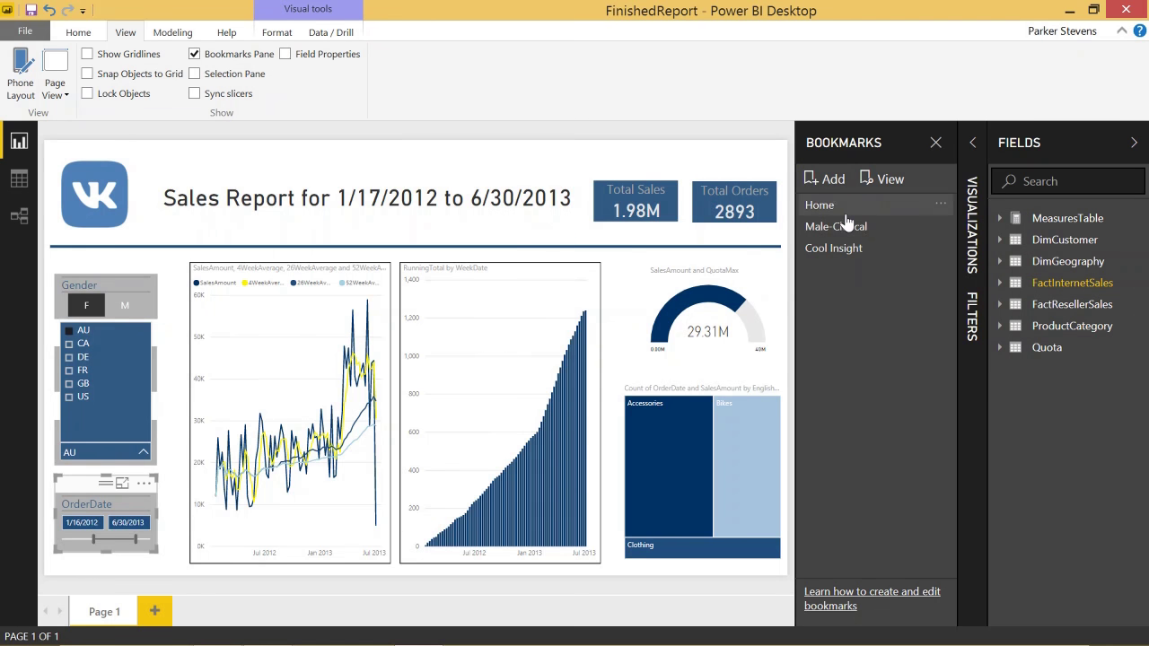
{"action": "left_click", "coordinate": [842, 249]}
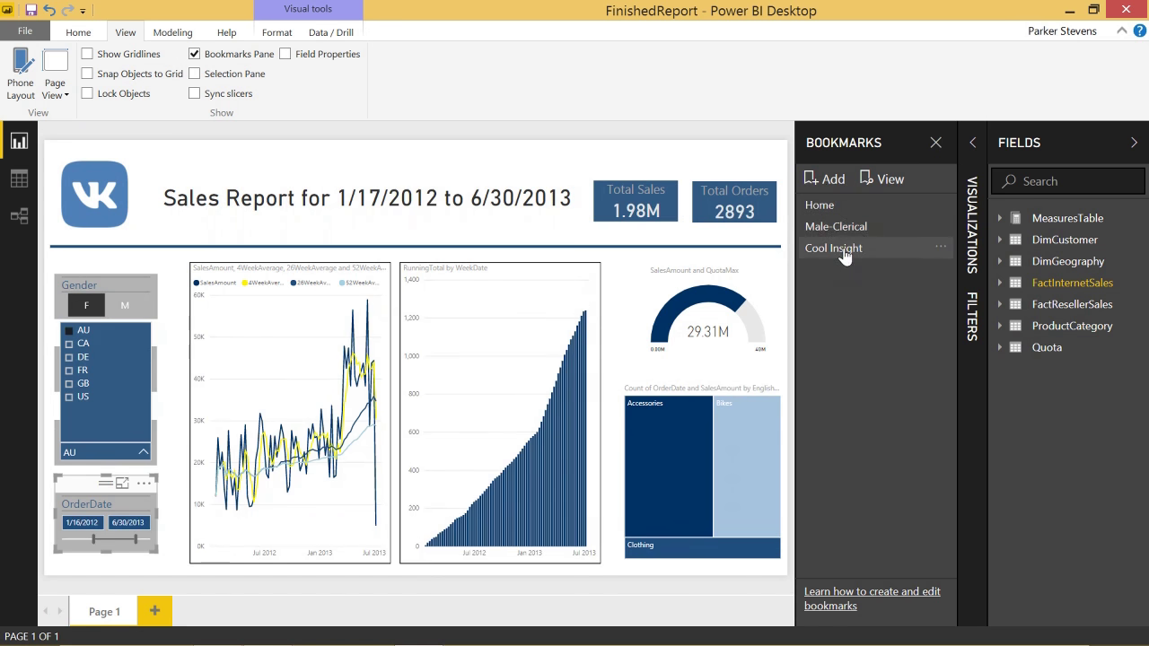
{"action": "left_click", "coordinate": [143, 452]}
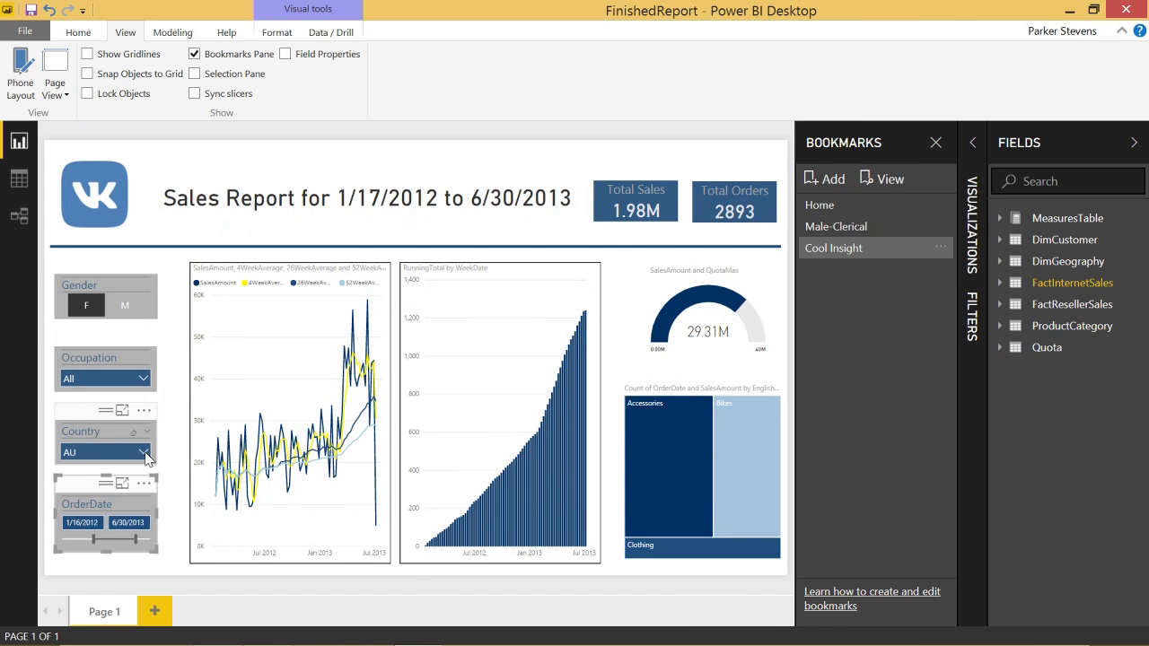
Turn on the VK logo's Link with Type Bookmark pointing to Home
{"action": "left_click", "coordinate": [93, 204]}
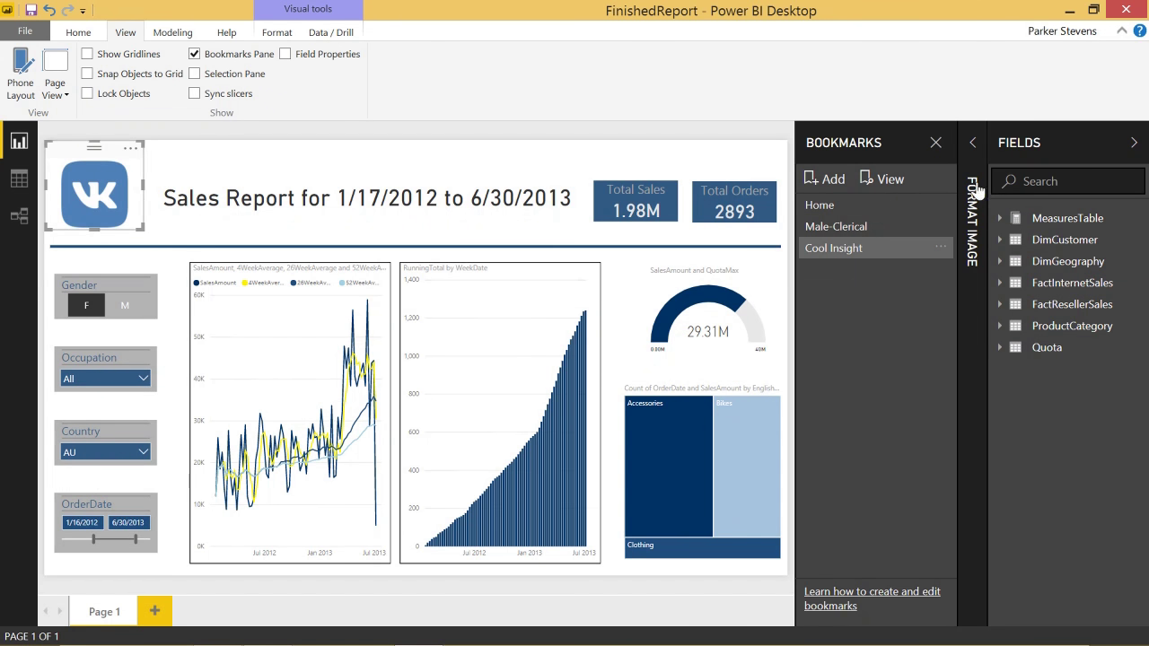
{"action": "left_click", "coordinate": [974, 143]}
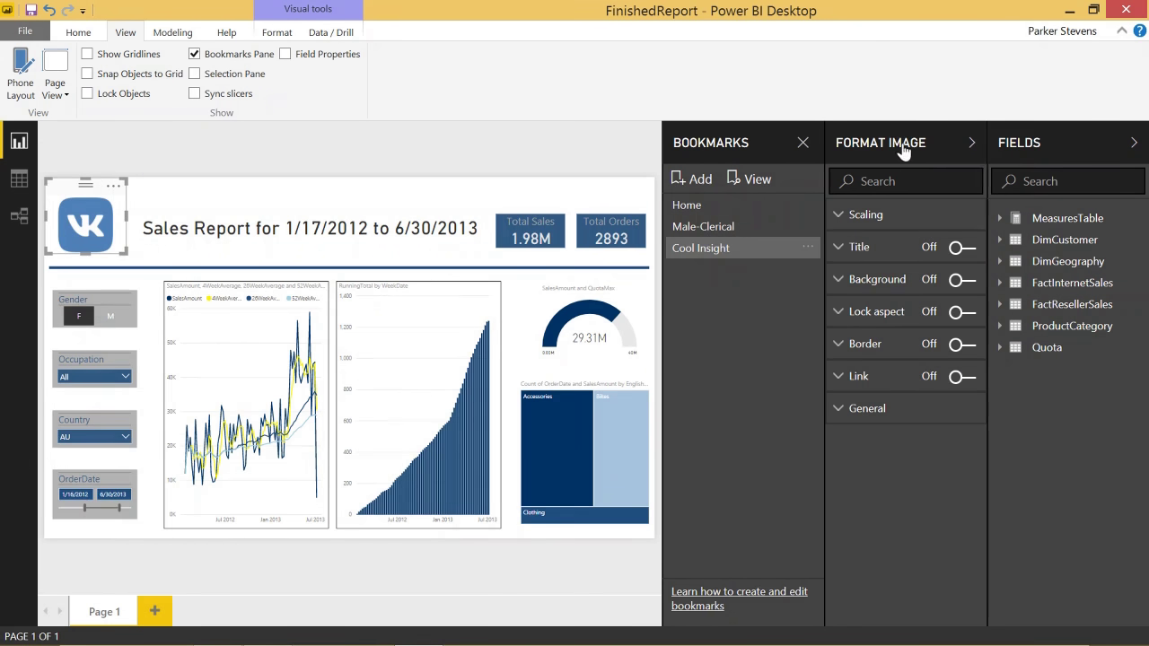
{"action": "left_click", "coordinate": [959, 377]}
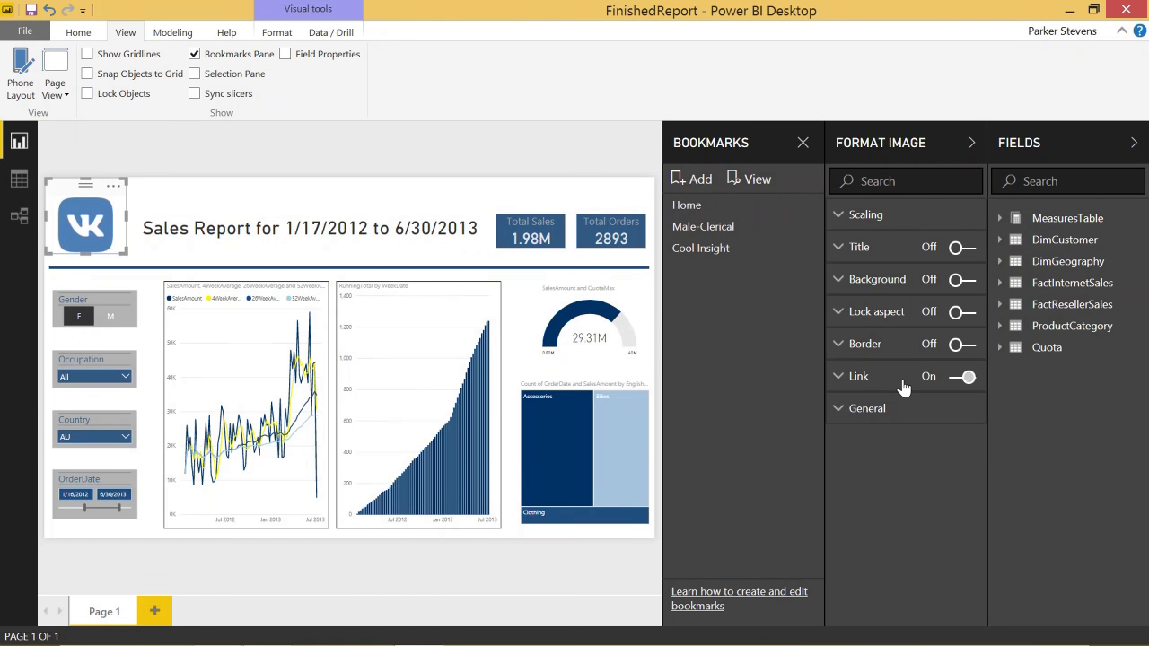
{"action": "left_click", "coordinate": [860, 380]}
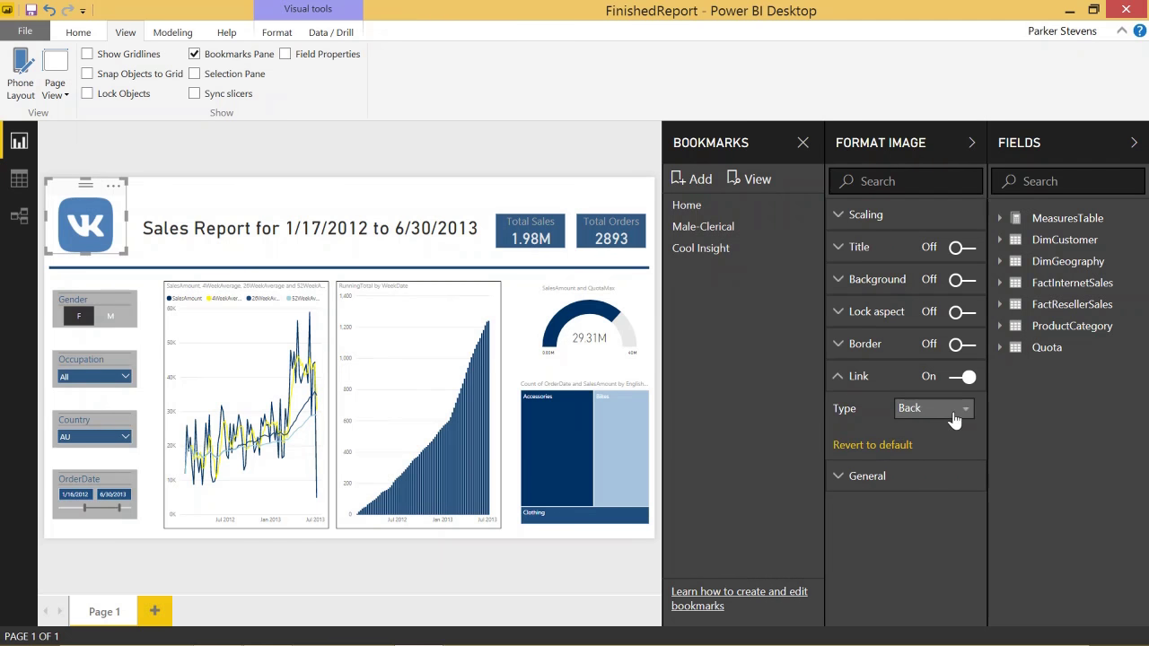
{"action": "left_click", "coordinate": [966, 415]}
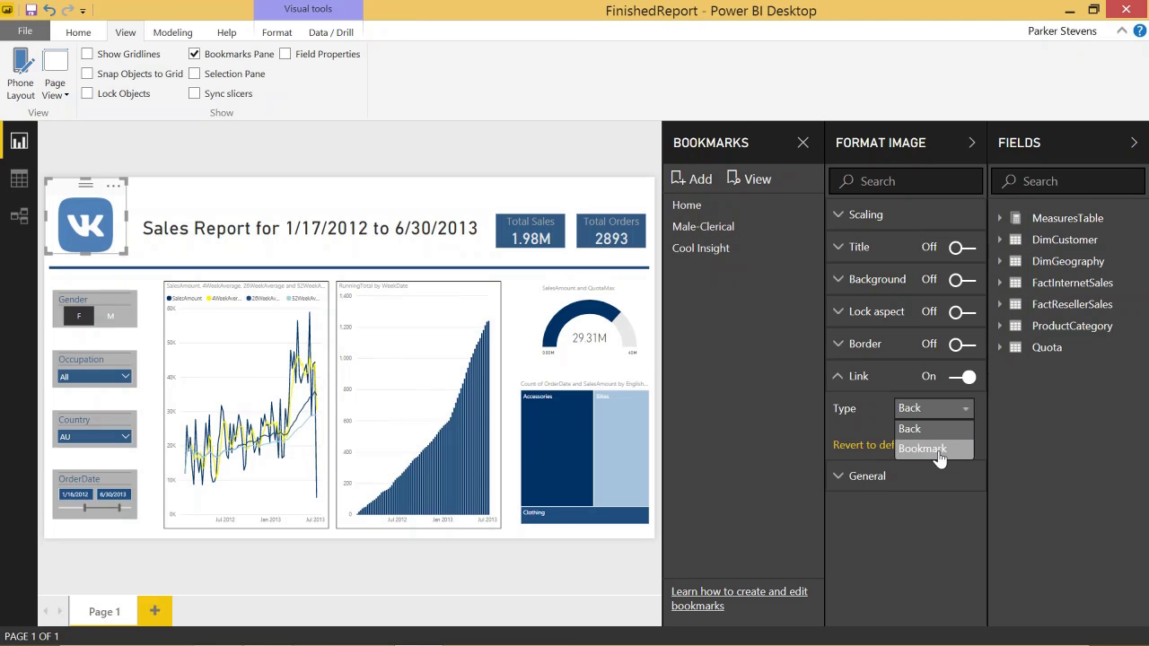
{"action": "left_click", "coordinate": [942, 449]}
{"action": "left_click", "coordinate": [946, 445]}
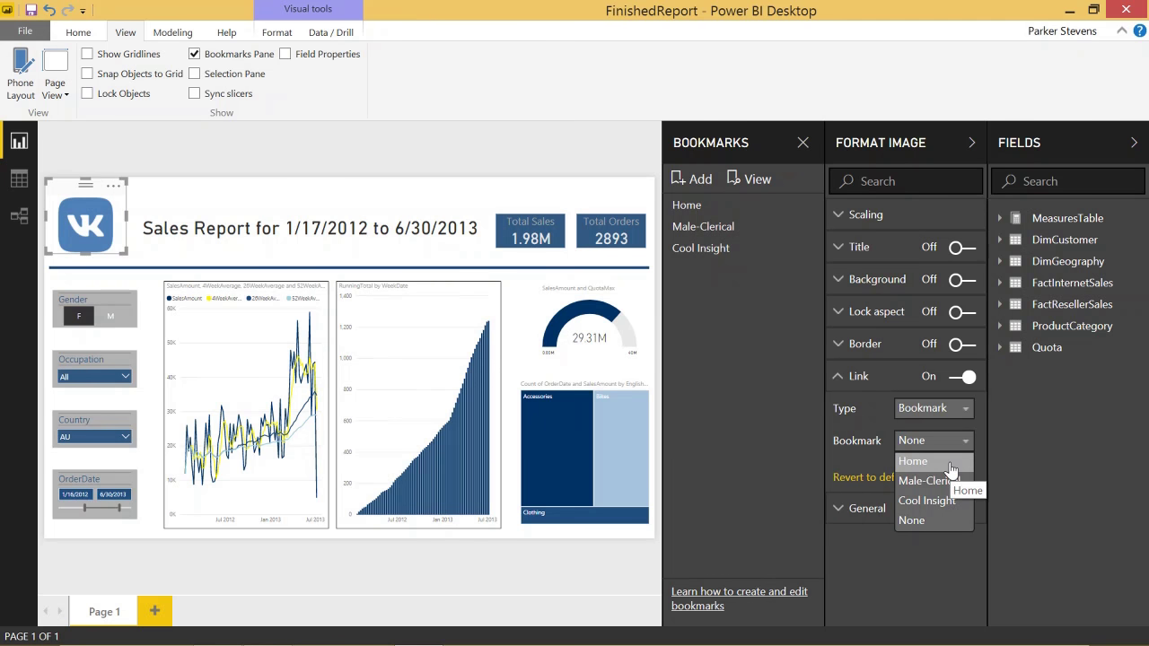
{"action": "left_click", "coordinate": [950, 462]}
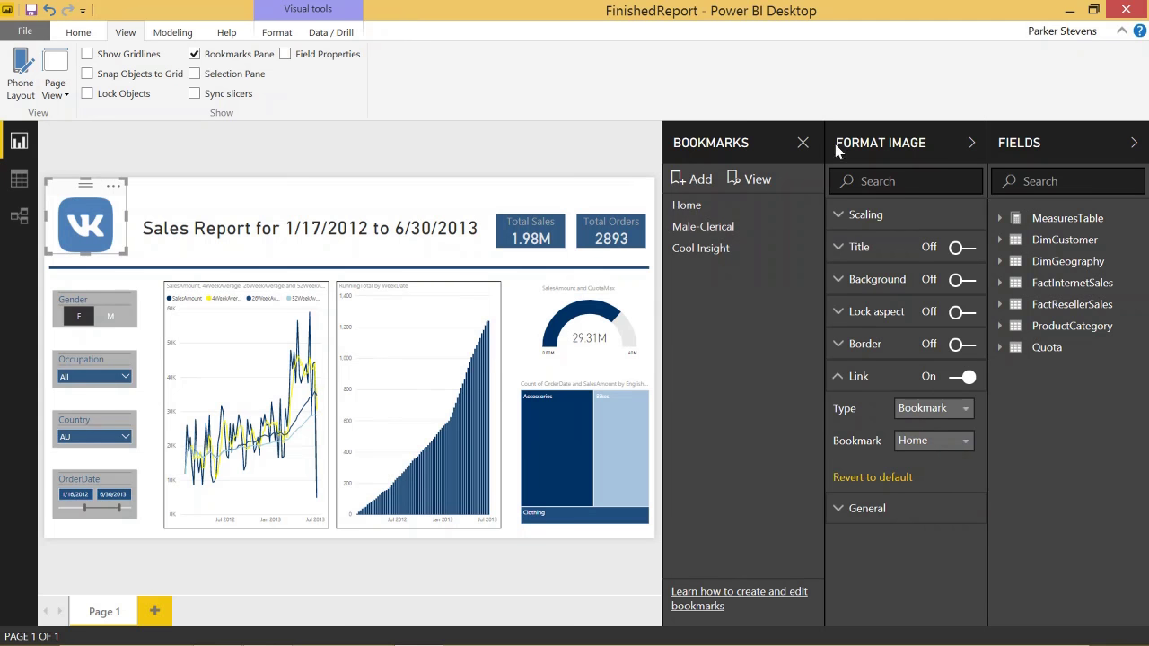
{"action": "left_click", "coordinate": [971, 143]}
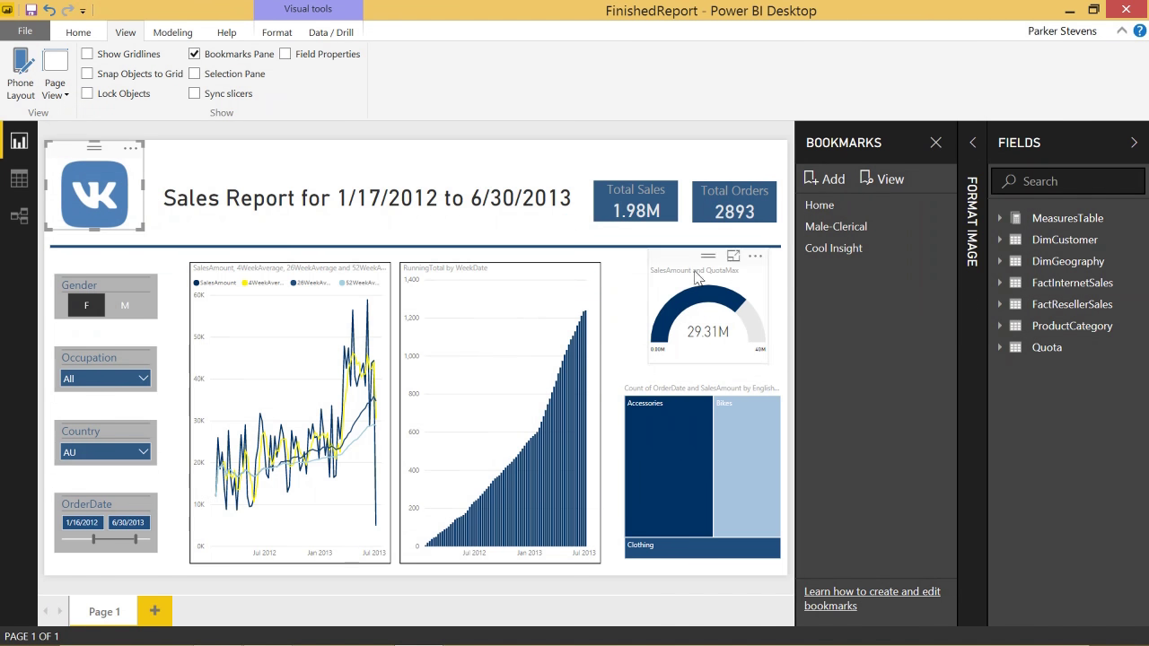
Select Cool Insight, then follow the logo link back to the unfiltered Home view
{"action": "left_click", "coordinate": [817, 249]}
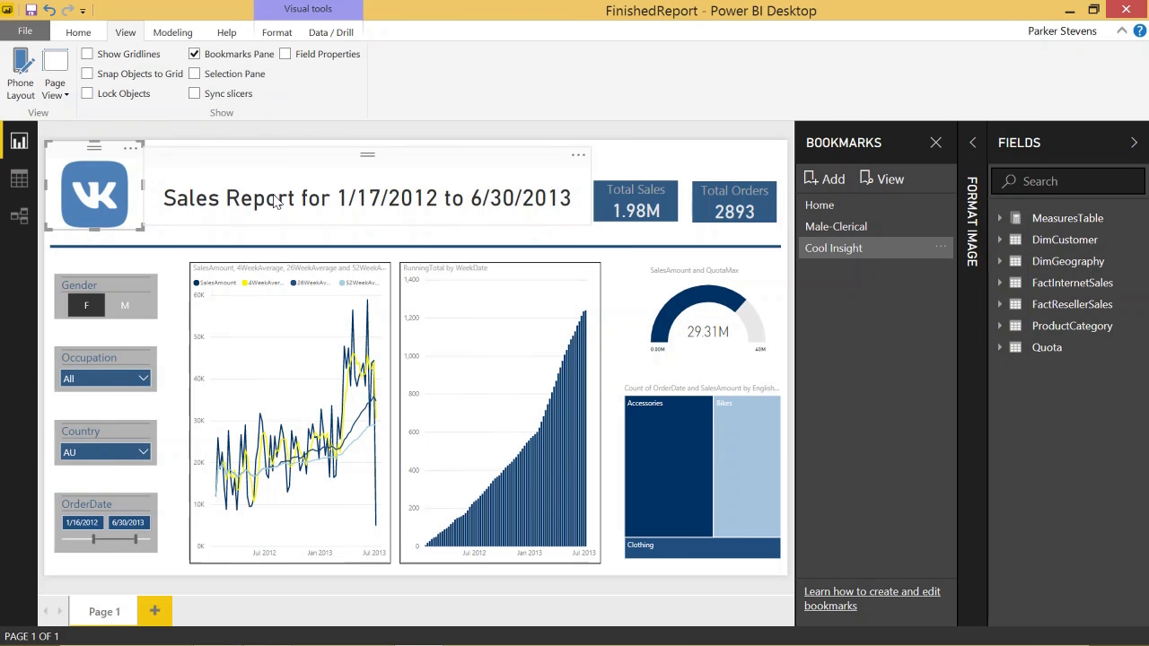
{"action": "left_click", "coordinate": [83, 190], "text": "ctrl"}
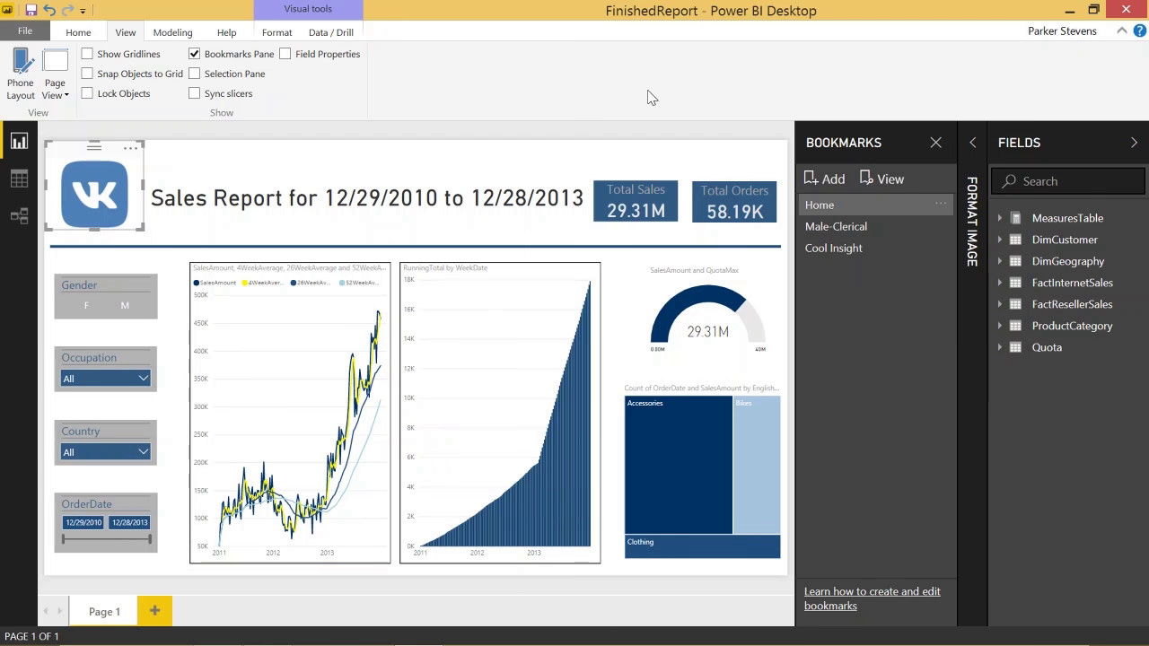
Play the bookmark slideshow from Home through Male-Clerical and Cool Insight, then exit
{"action": "left_click", "coordinate": [889, 180]}
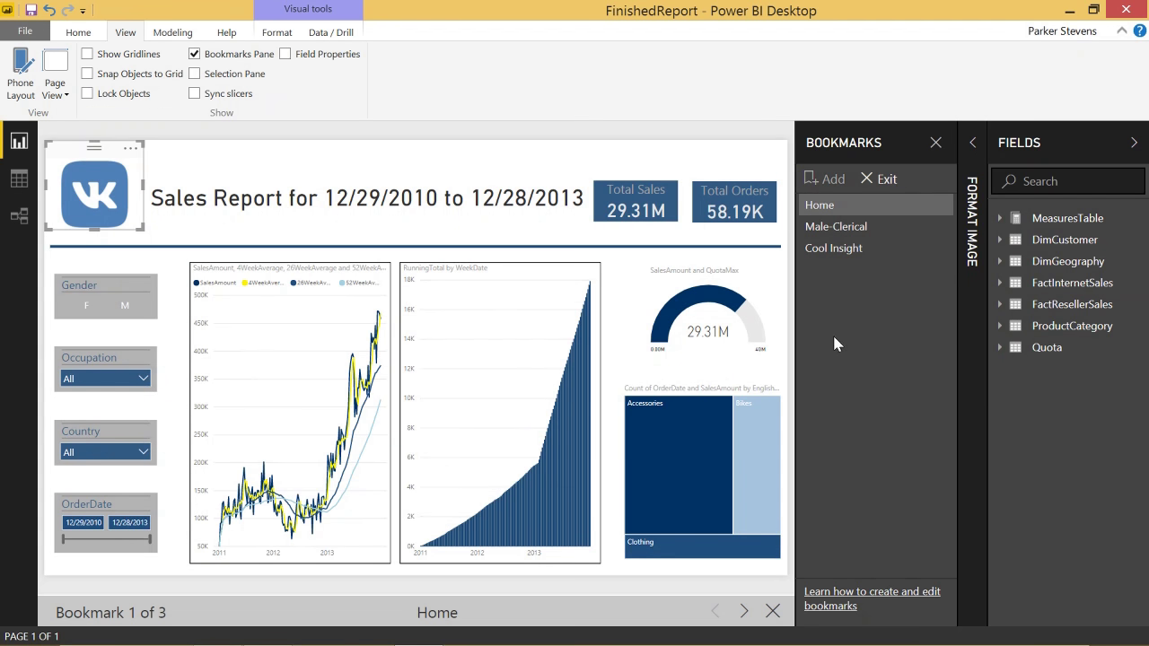
{"action": "left_click", "coordinate": [744, 614]}
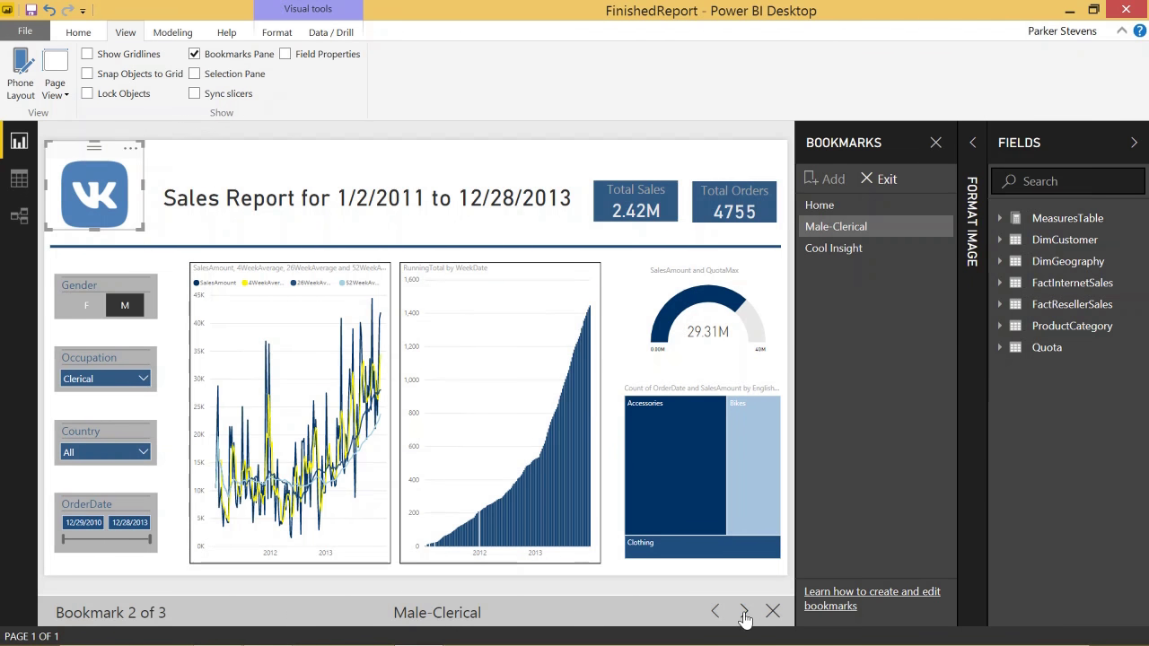
{"action": "left_click", "coordinate": [744, 614]}
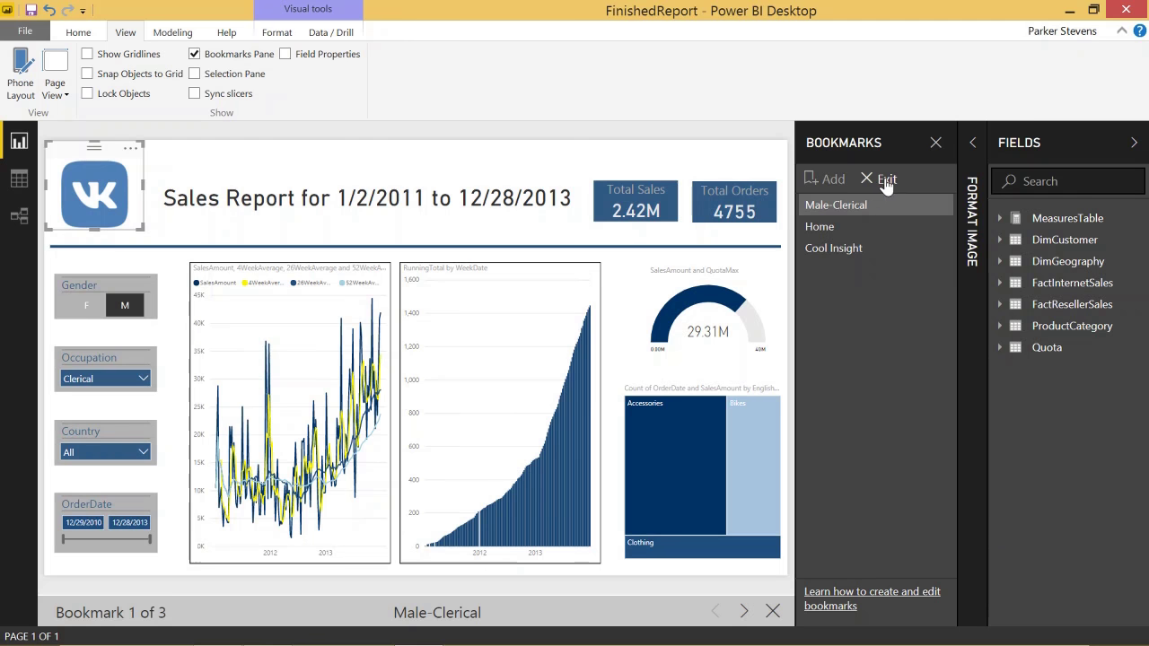
{"action": "left_click", "coordinate": [876, 178]}
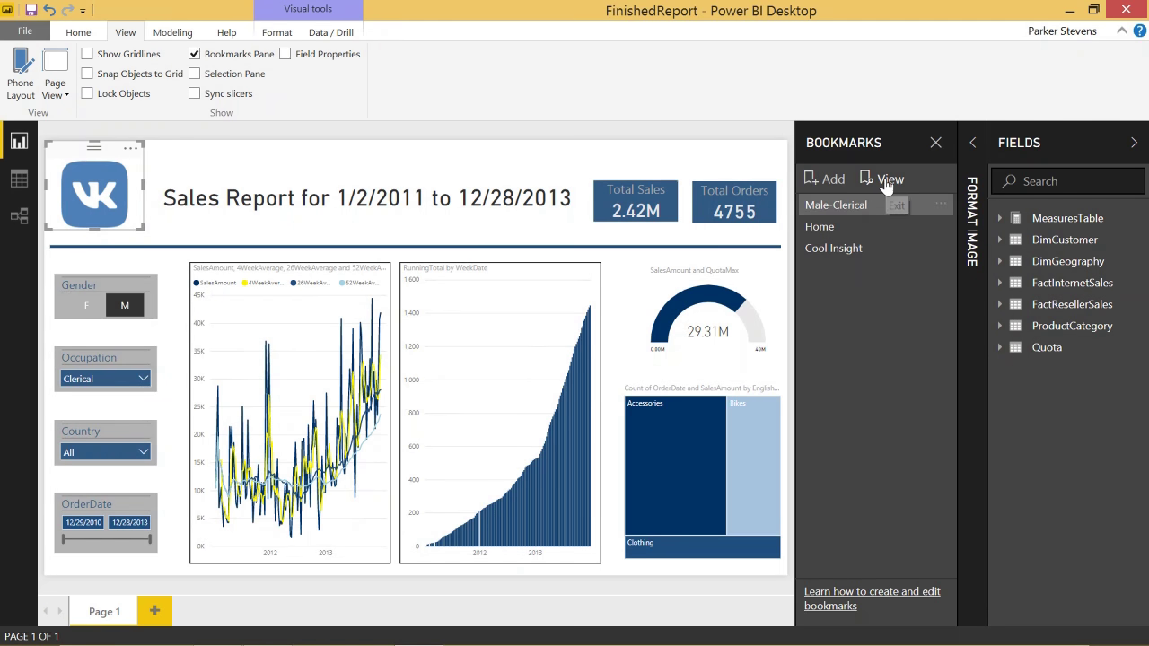
Move Cool Insight to the top of the bookmarks, then play the slideshow through to Home
{"action": "mouse_move", "coordinate": [860, 209]}
{"action": "left_mouse_down"}
{"action": "mouse_move", "coordinate": [864, 247]}
{"action": "mouse_move", "coordinate": [859, 210]}
{"action": "left_mouse_up"}
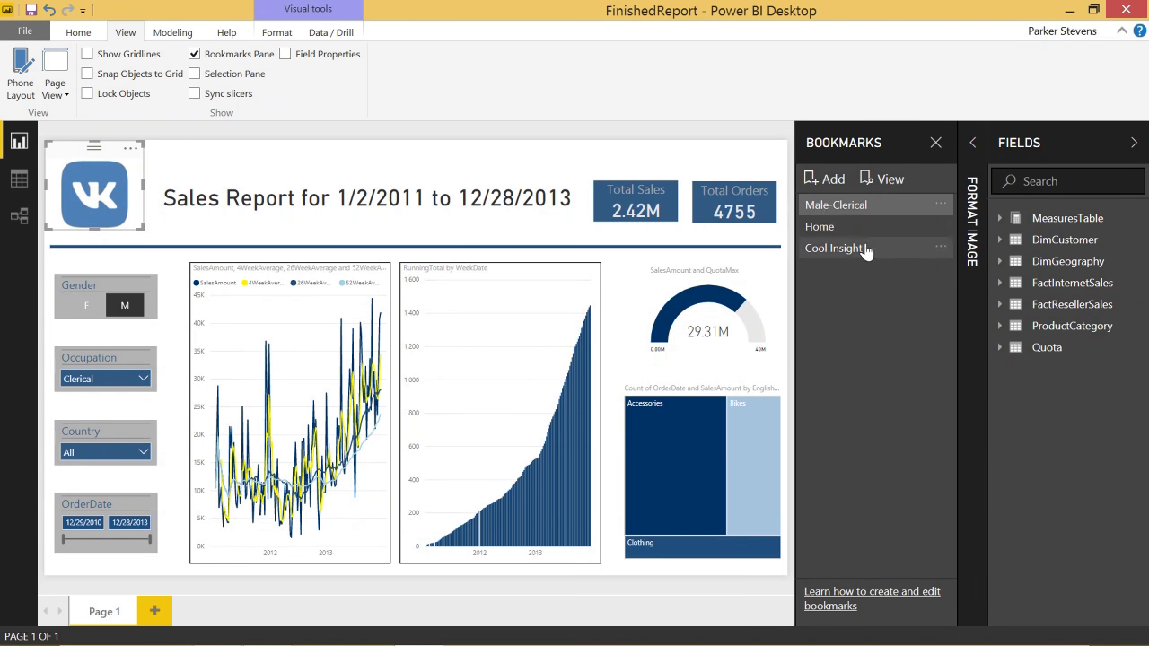
{"action": "left_click_drag", "start_coordinate": [867, 249], "coordinate": [867, 219]}
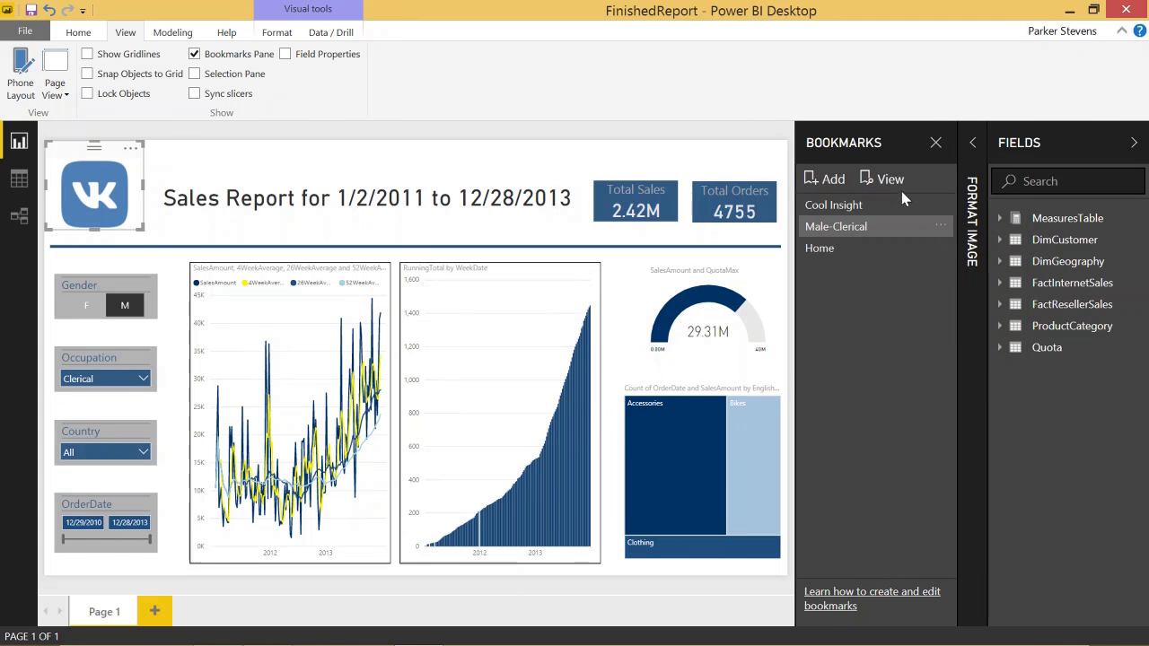
{"action": "left_click", "coordinate": [894, 184]}
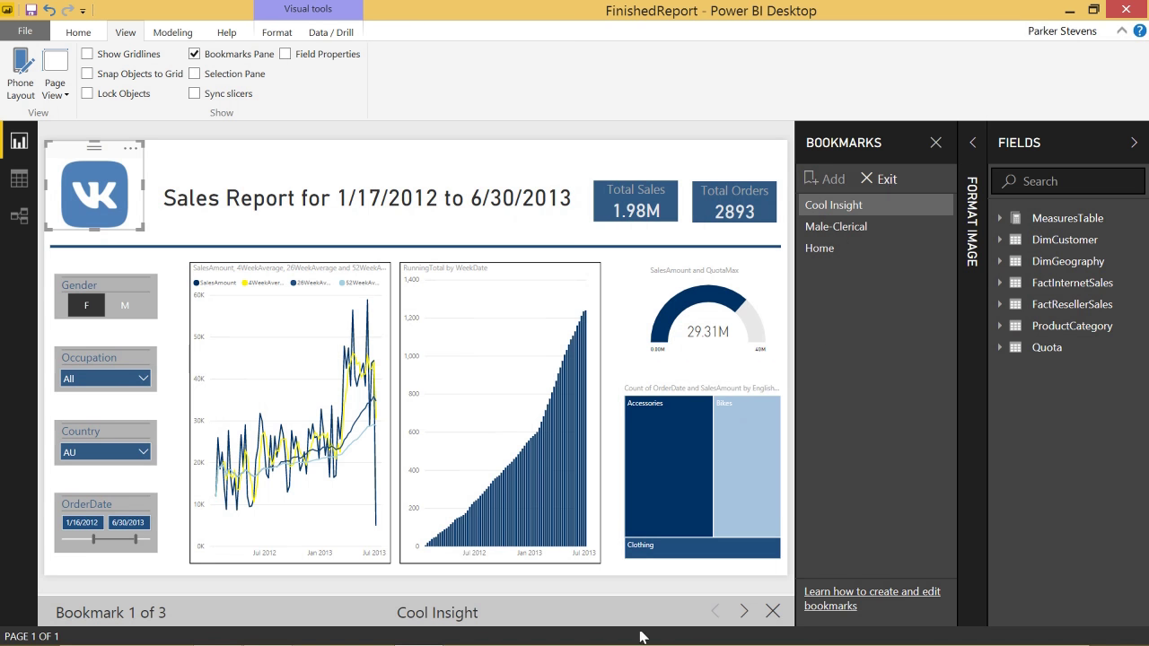
{"action": "left_click", "coordinate": [745, 611]}
{"action": "left_click", "coordinate": [746, 611]}
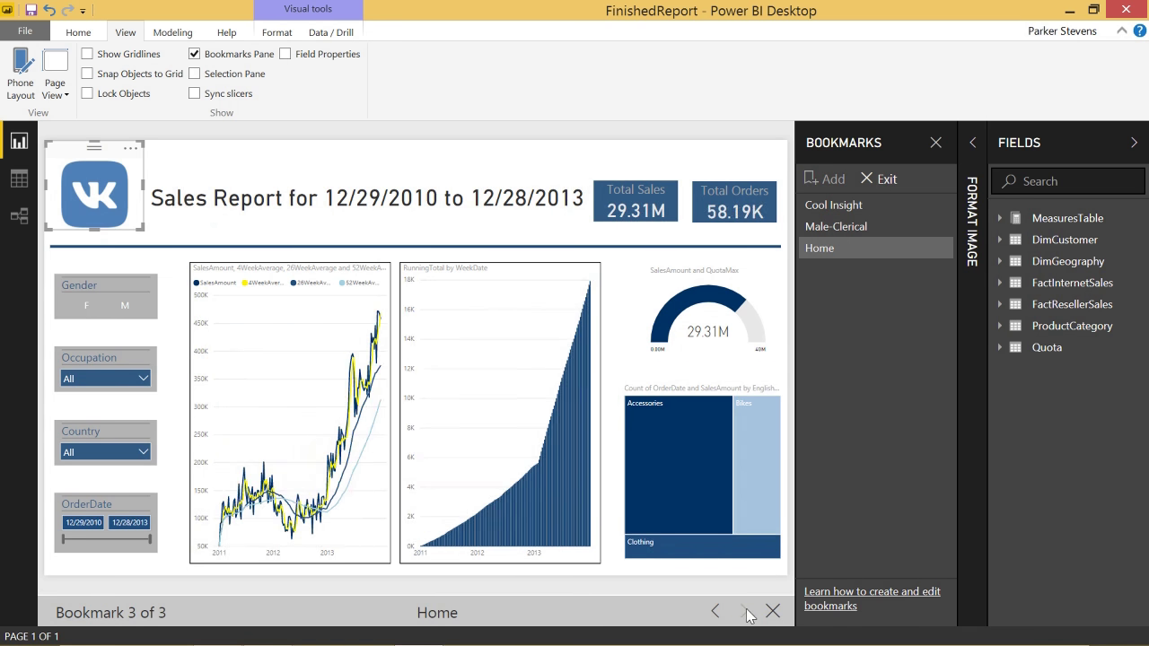